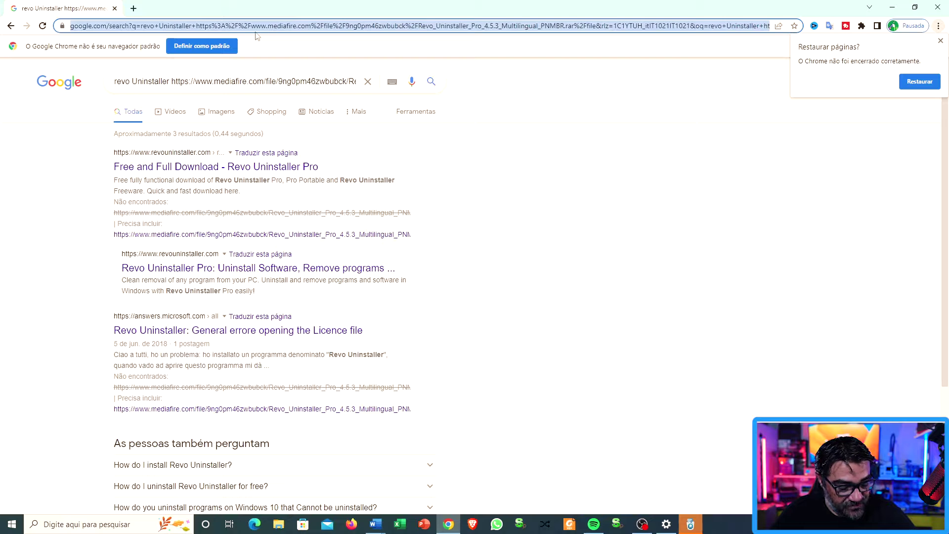
# - Open the MediaFire page for Revo_Uninstaller_Pro_4.5.3_Multilingual_PNMBR.rar to download the archive, and translate the page into Portuguese
pyautogui.write('https://www.mediafire.com/file/9ng0pm46zwbubck/Revo_Uninstaller_Pro_4.5.3_Multilingual_PNMBR.rar/file')
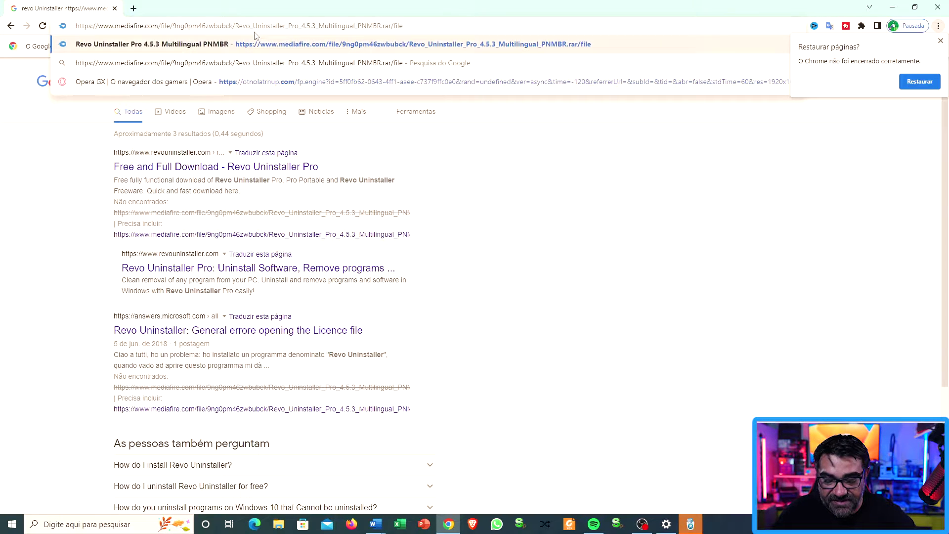
pyautogui.press('Return')
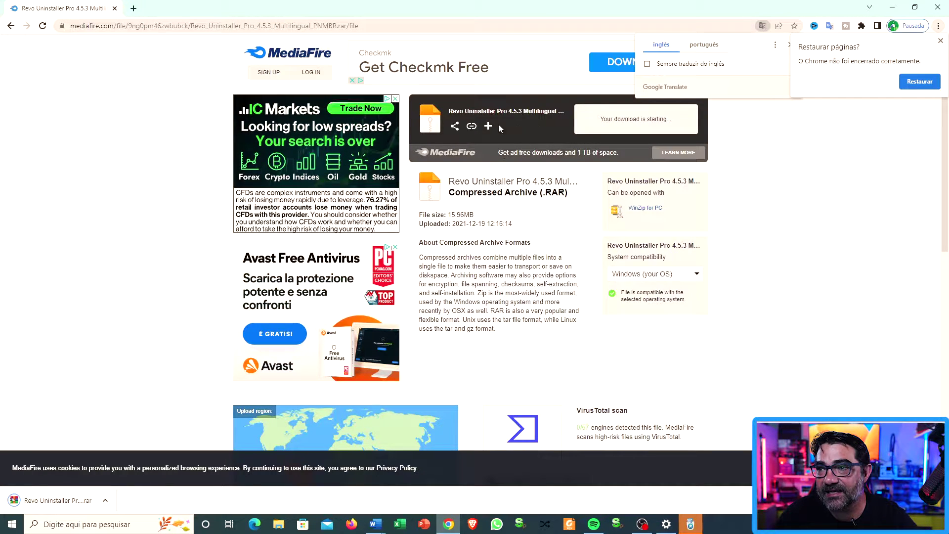
pyautogui.click(703, 44)
pyautogui.rightClick(610, 127)
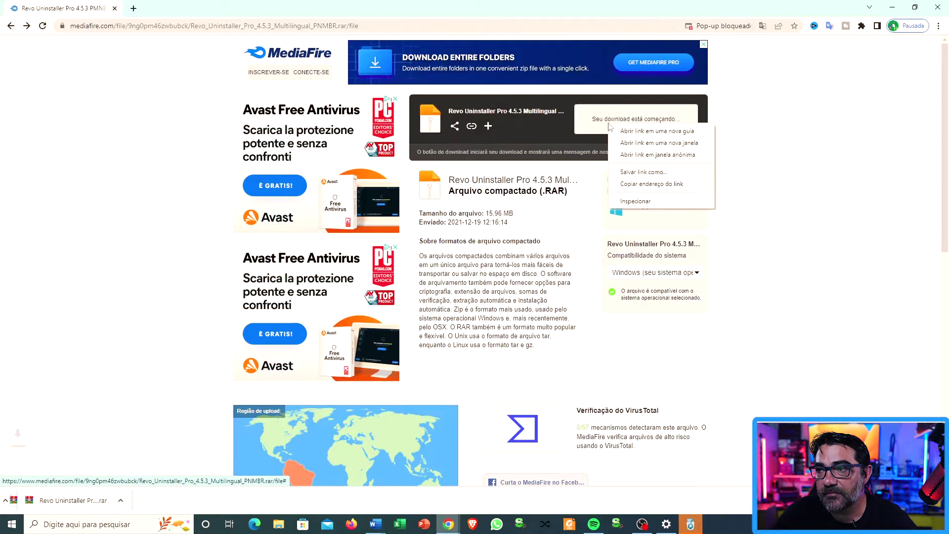
# - Minimize the browser and open the archive "Revo Uninstaller Pro 4.5.3 Multilingual PNMBR (1)" from the Downloads folder
pyautogui.click(891, 7)
pyautogui.click(720, 43)
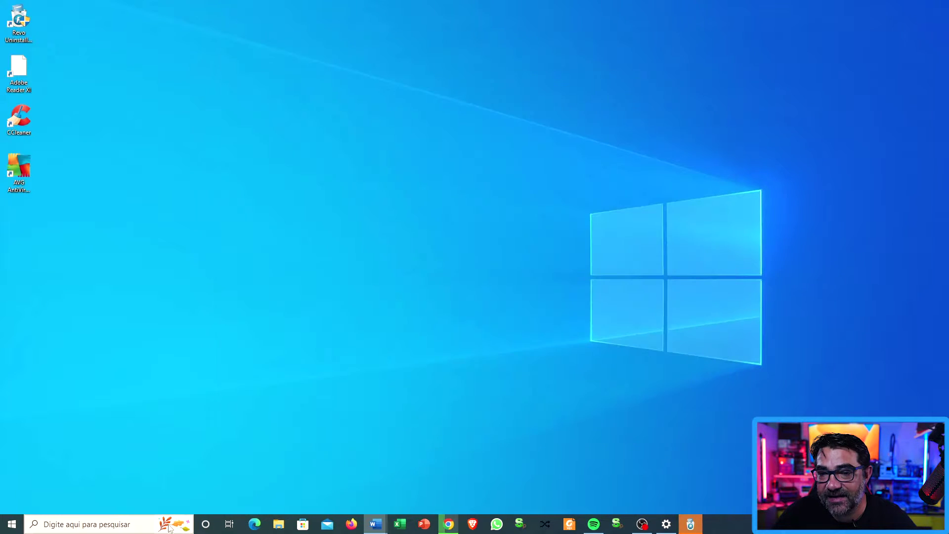
pyautogui.click(278, 524)
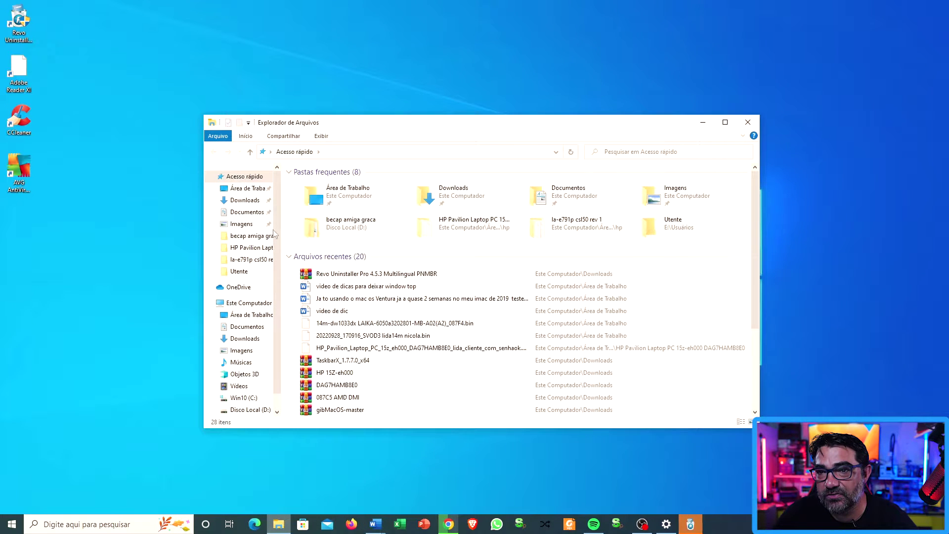
pyautogui.click(245, 200)
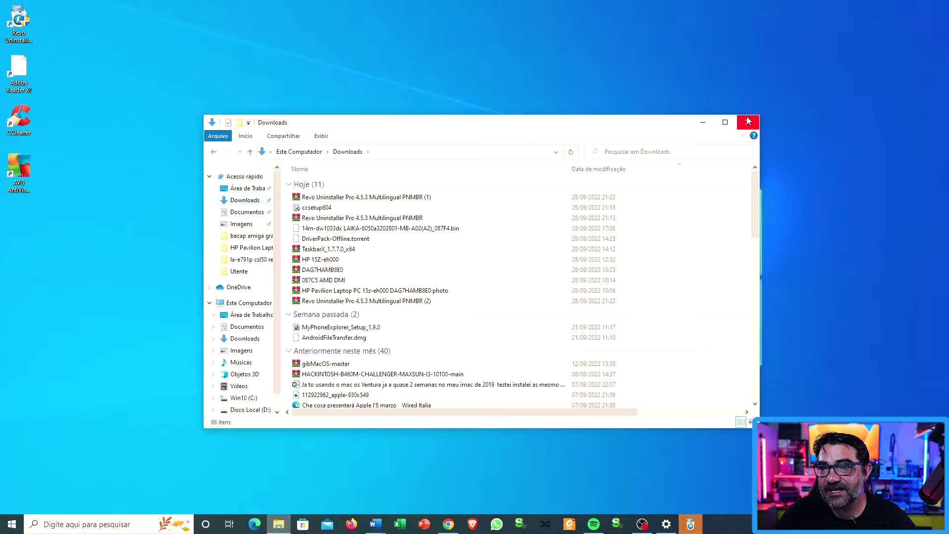
pyautogui.doubleClick(398, 199)
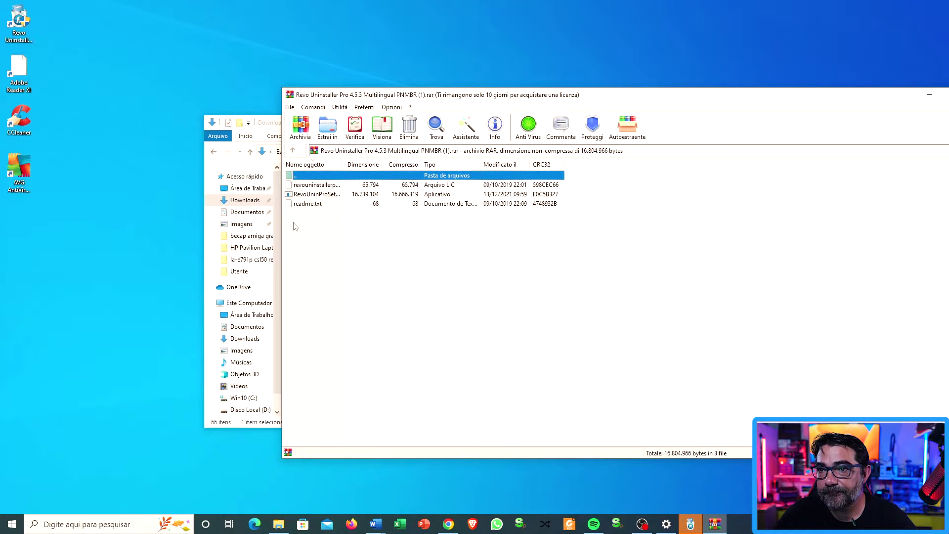
# - Try to run the Revo Uninstaller Pro setup application from the archive
pyautogui.doubleClick(309, 195)
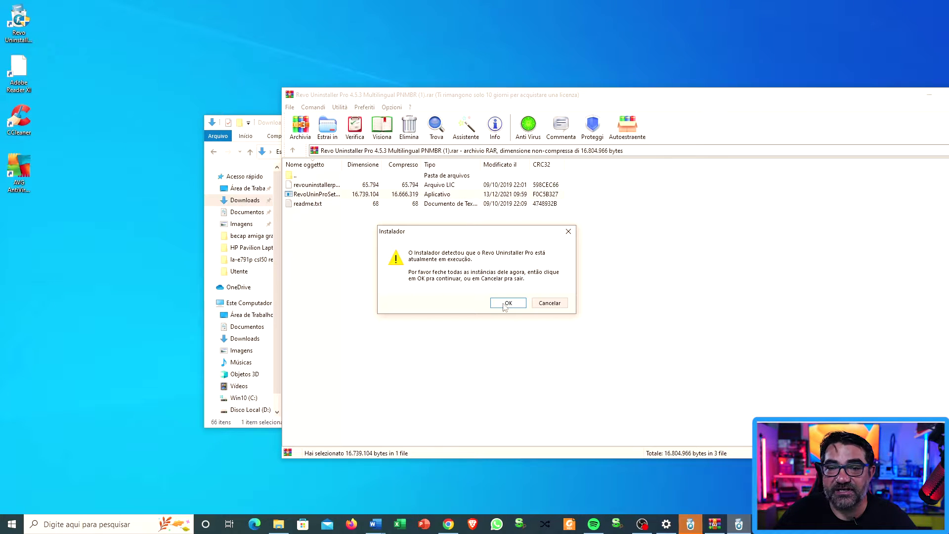
pyautogui.click(506, 303)
pyautogui.click(506, 303)
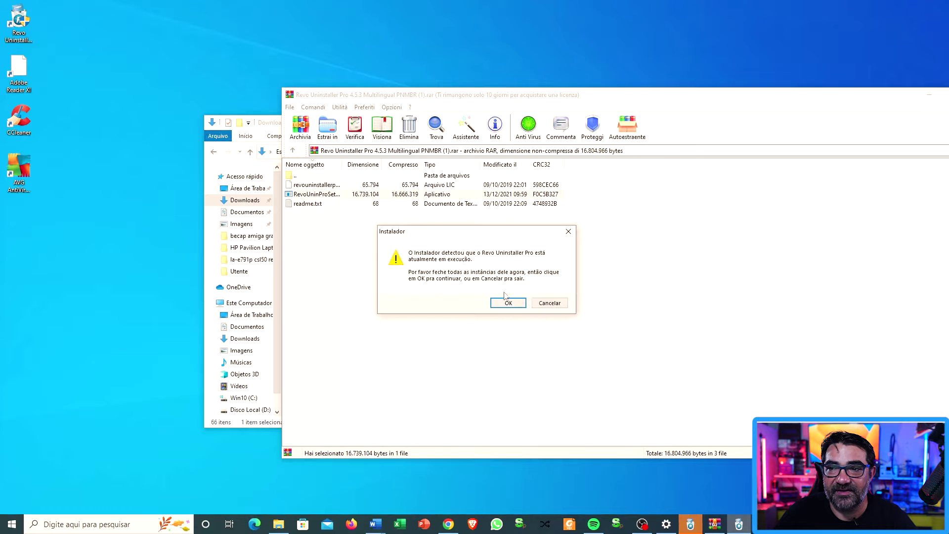
pyautogui.press('Escape')
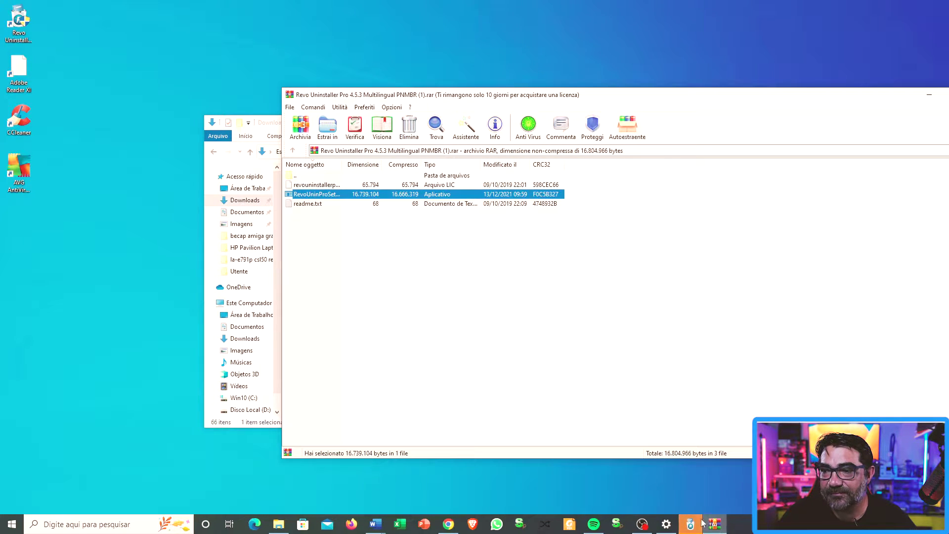
pyautogui.press('Escape')
# - Switch to the running Revo Uninstaller Pro and restore its maximized window to a smaller one on the desktop
pyautogui.click(691, 524)
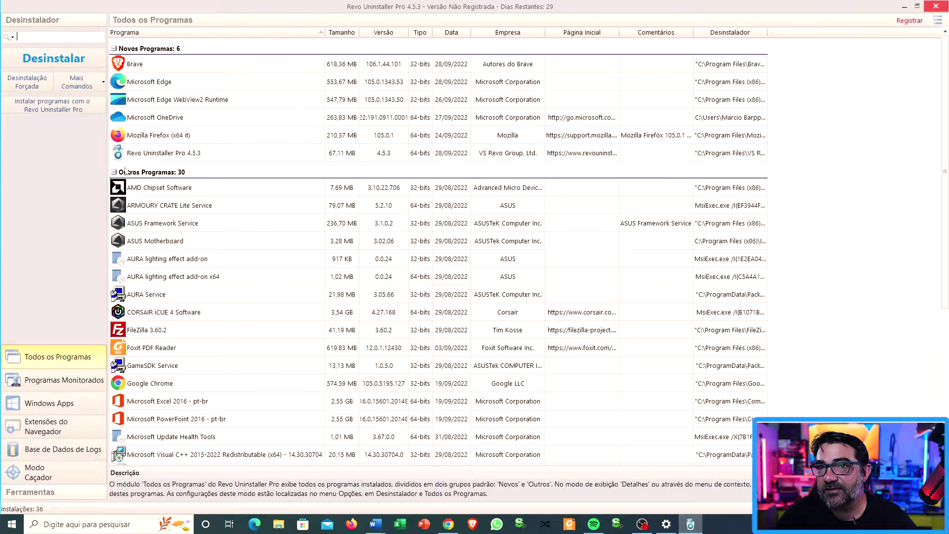
pyautogui.moveTo(303, 10); pyautogui.dragTo(471, 62)
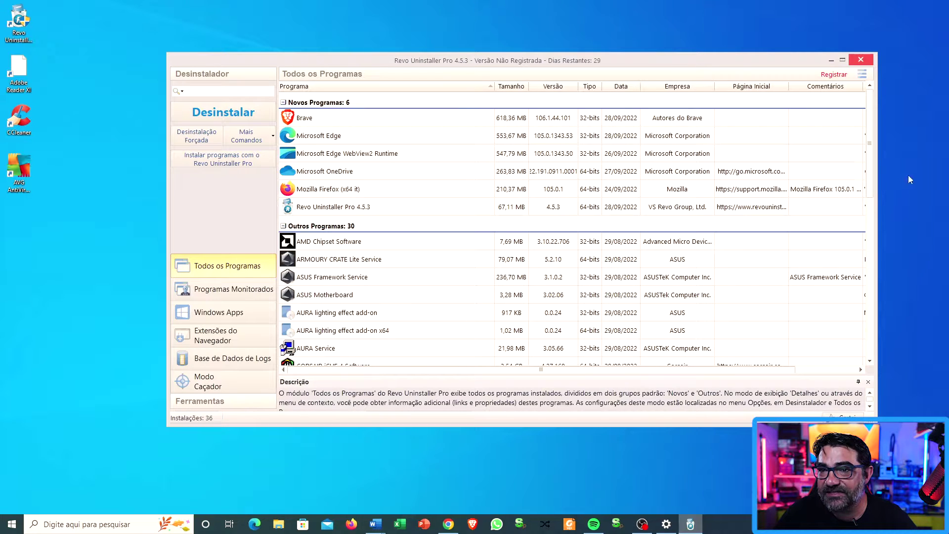
# - Uninstall Foxit PDF Reader, keeping the system restore point and full registry backup options enabled
pyautogui.moveTo(873, 152); pyautogui.dragTo(867, 181)
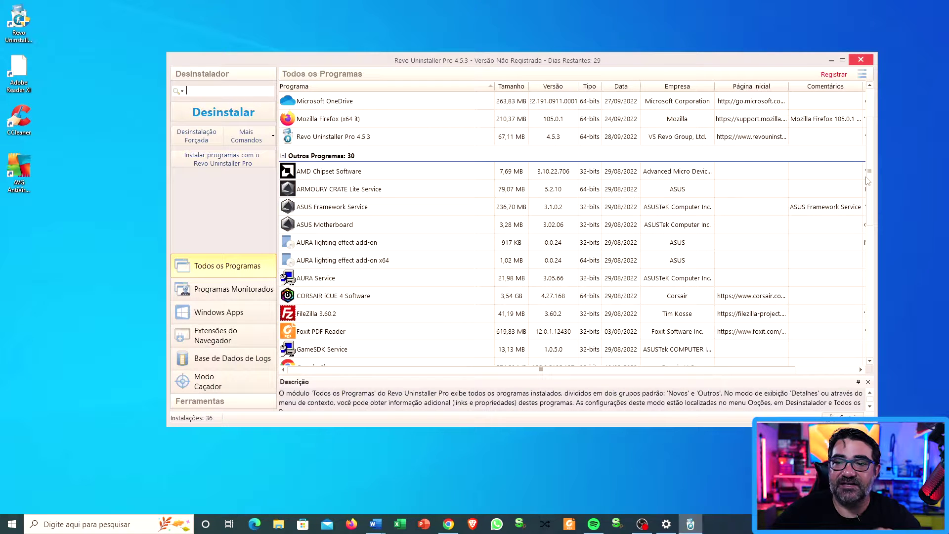
pyautogui.click(332, 335)
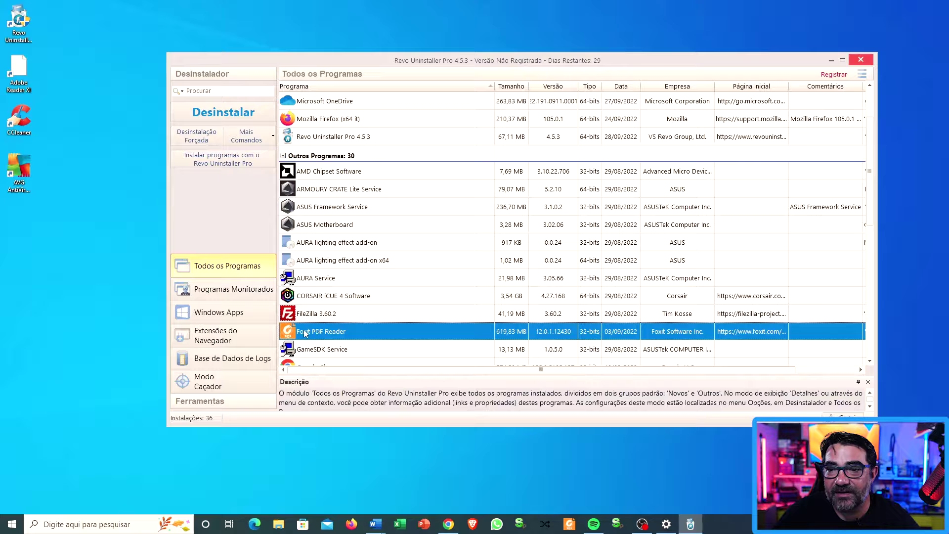
pyautogui.click(219, 111)
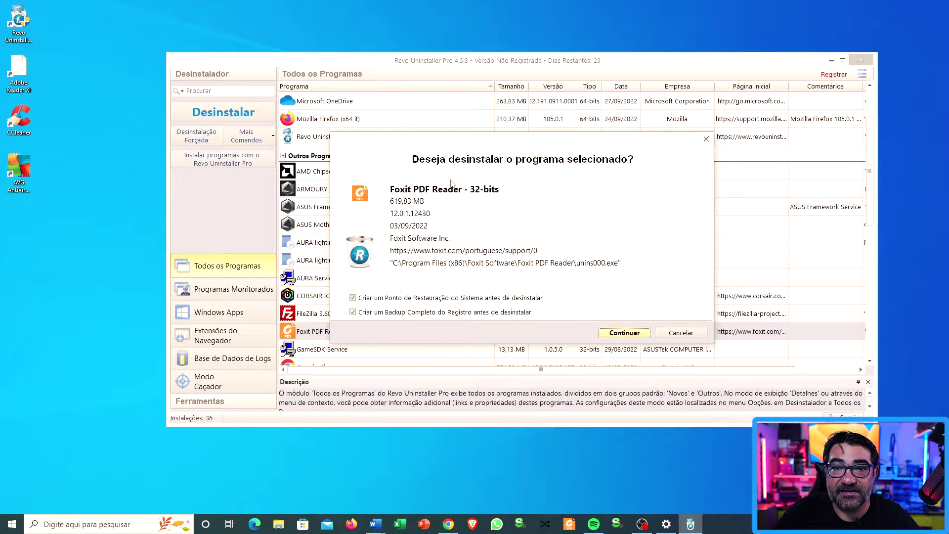
pyautogui.press('Return')
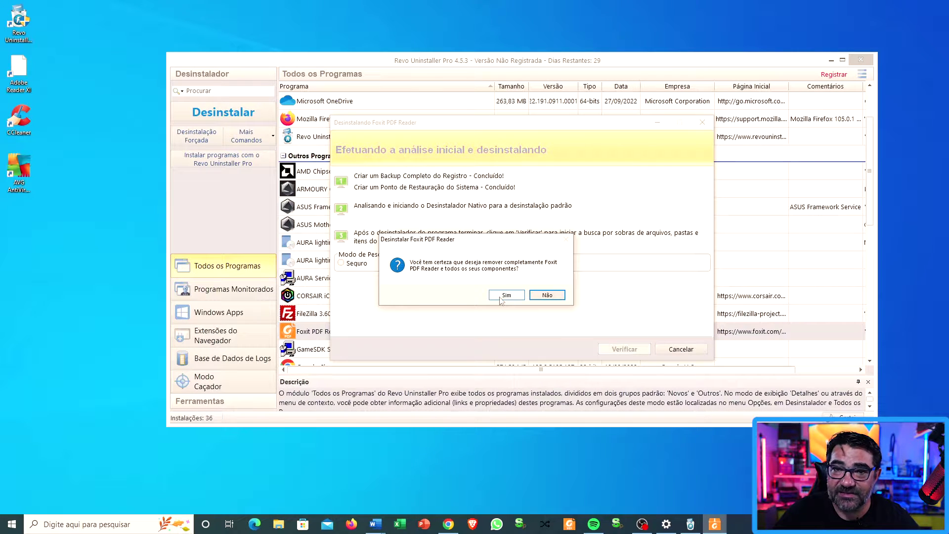
pyautogui.click(501, 296)
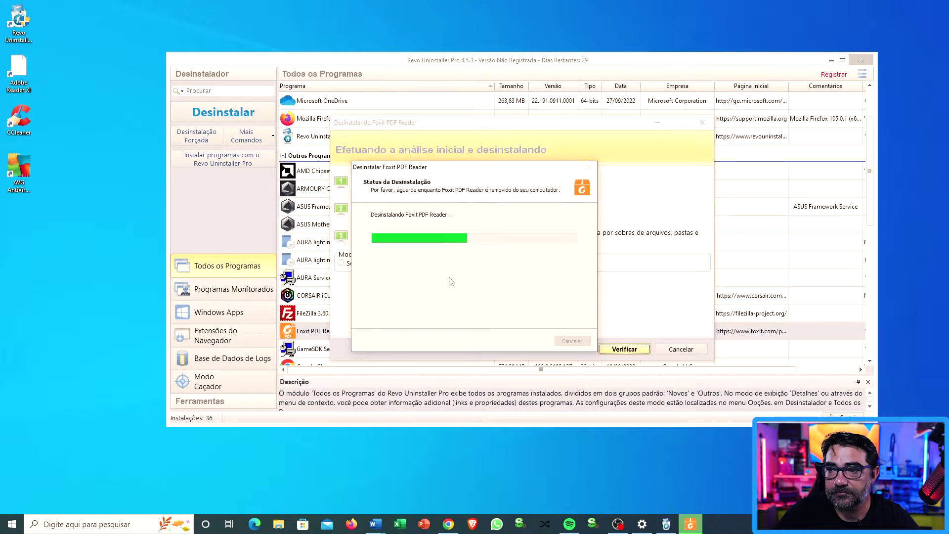
pyautogui.click(499, 295)
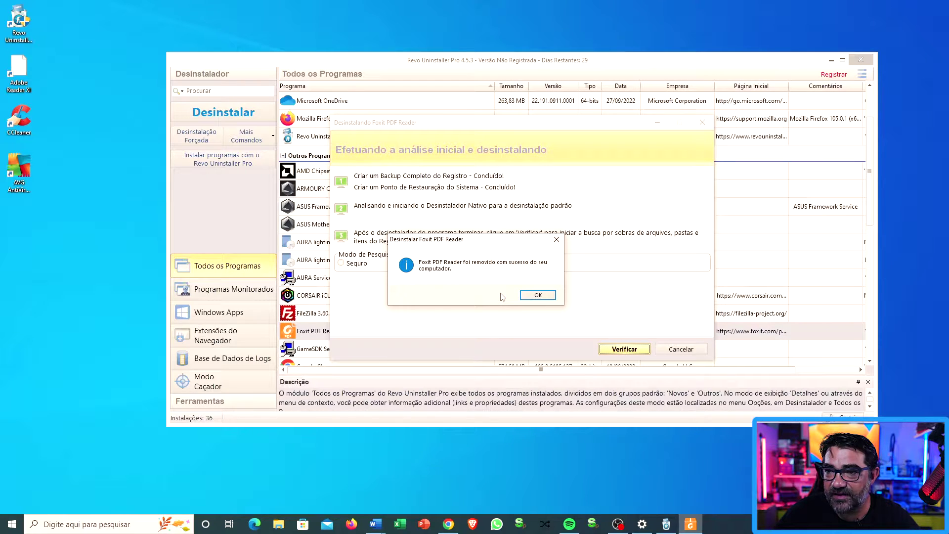
pyautogui.click(538, 295)
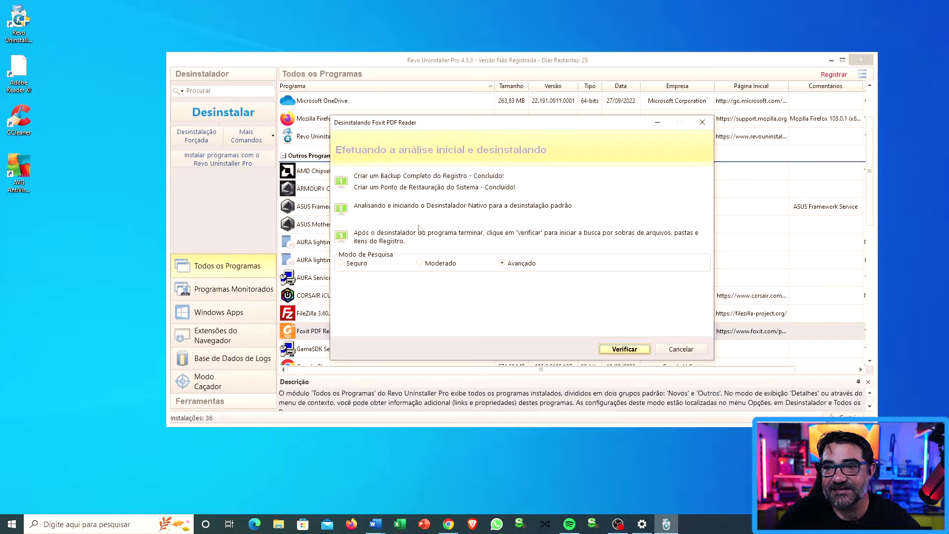
# - Scan for Foxit PDF Reader leftovers in Avançado mode and delete all the registry items found
pyautogui.click(516, 262)
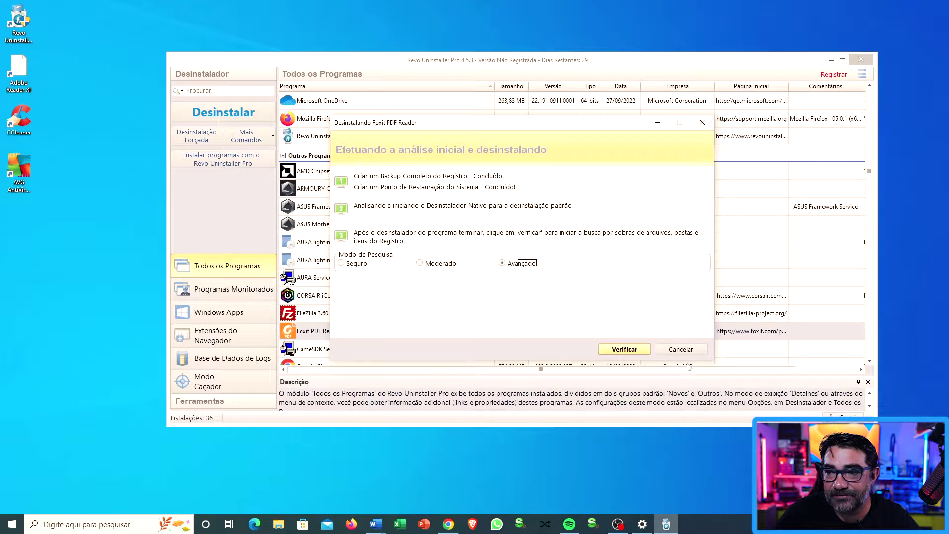
pyautogui.click(624, 349)
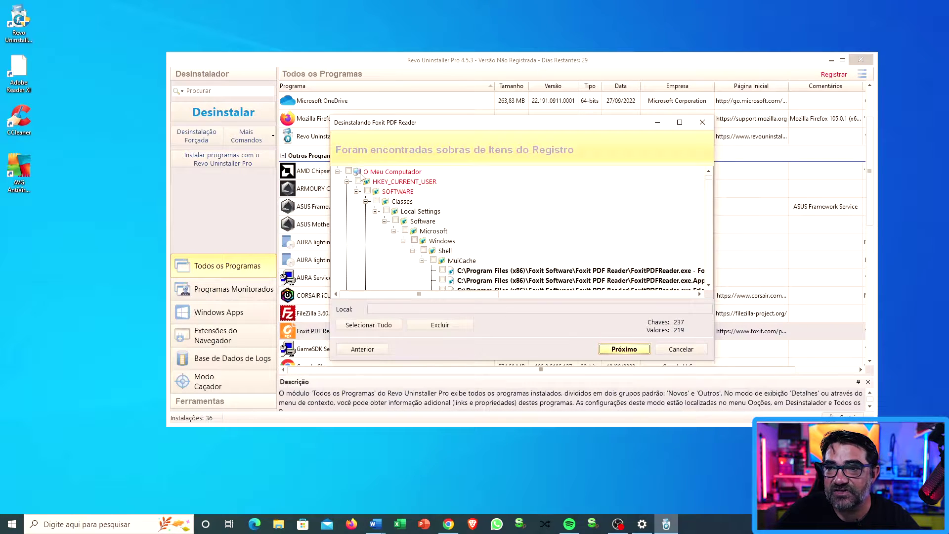
pyautogui.moveTo(707, 182)
pyautogui.mouseDown()
pyautogui.moveTo(709, 289)
pyautogui.moveTo(709, 177)
pyautogui.mouseUp()
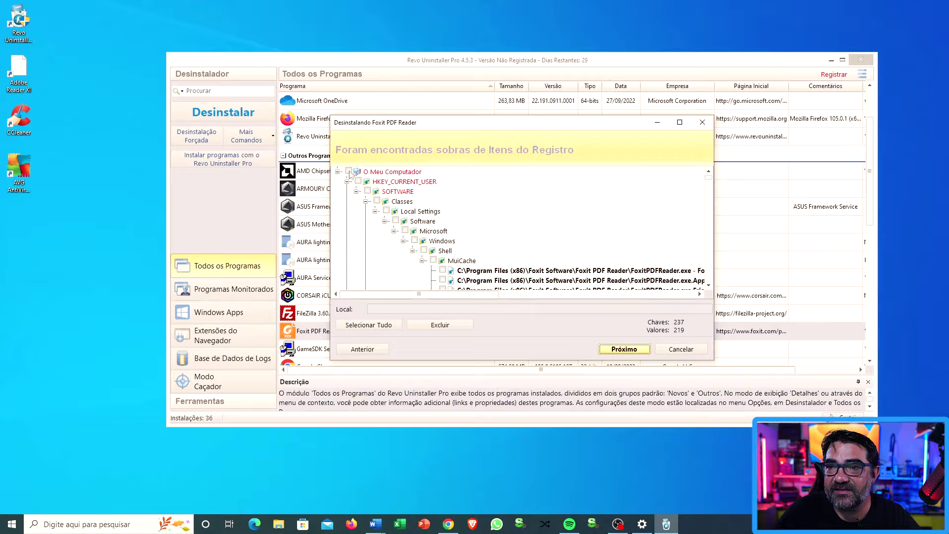
pyautogui.click(348, 171)
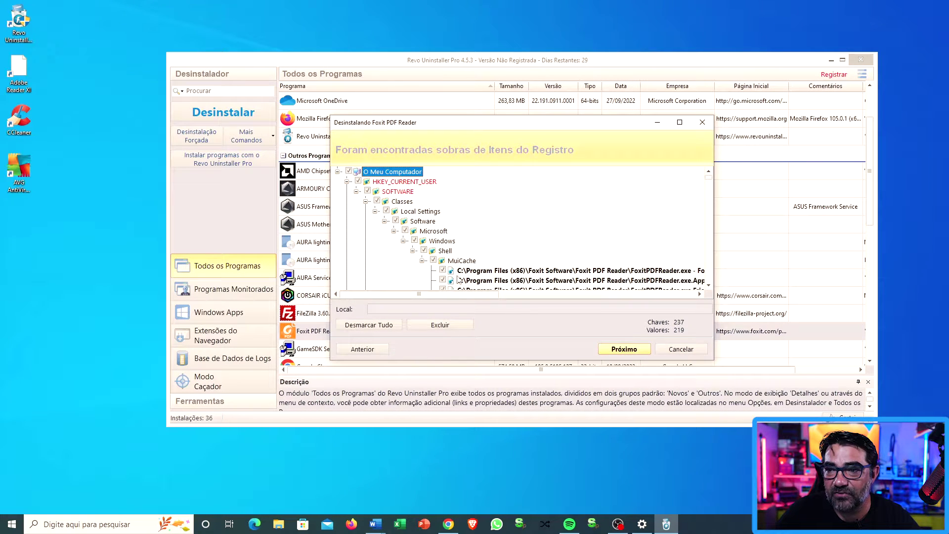
pyautogui.click(443, 327)
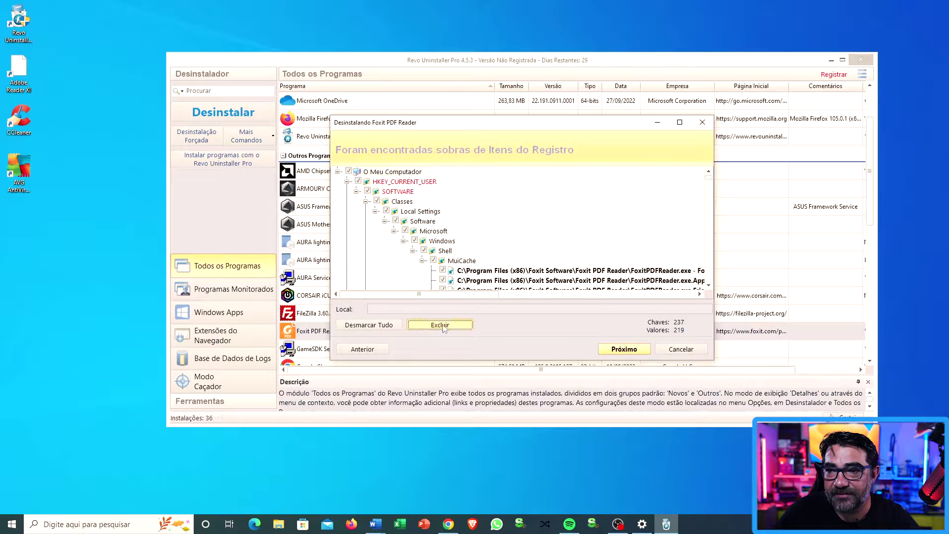
pyautogui.click(523, 272)
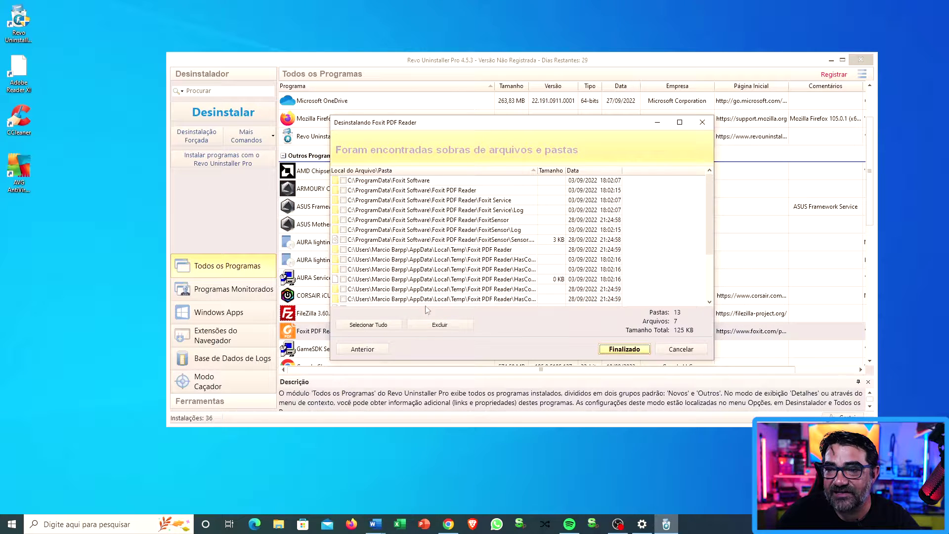
# - Select and delete all leftover Foxit PDF Reader files and folders
pyautogui.click(373, 325)
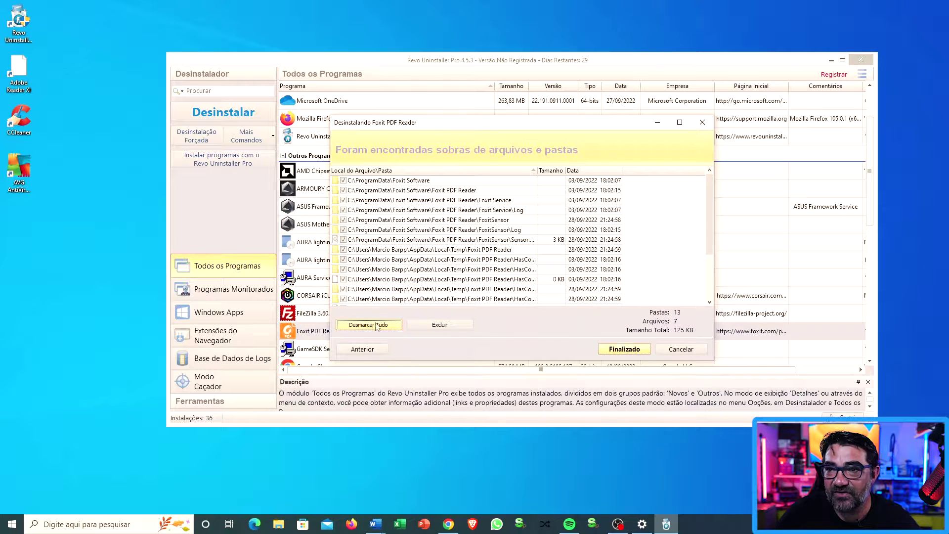
pyautogui.click(439, 325)
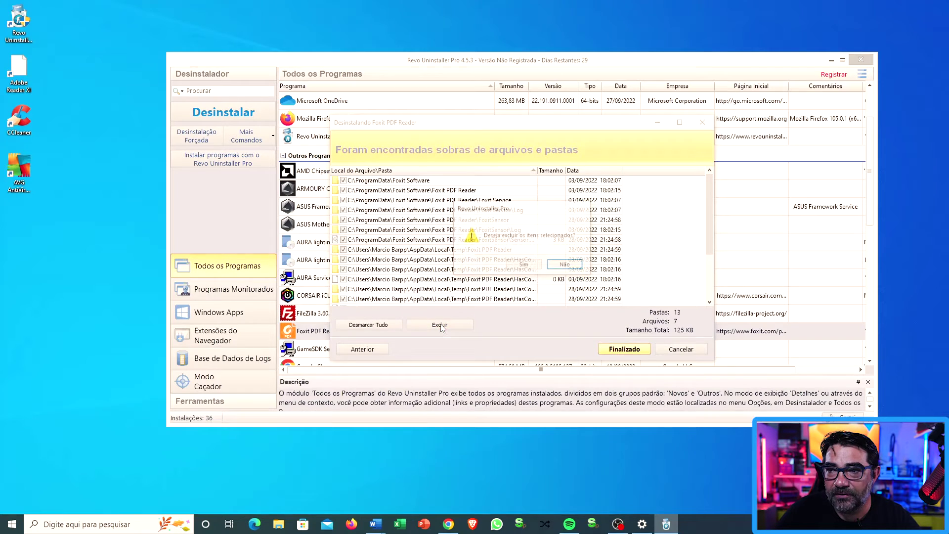
pyautogui.click(523, 267)
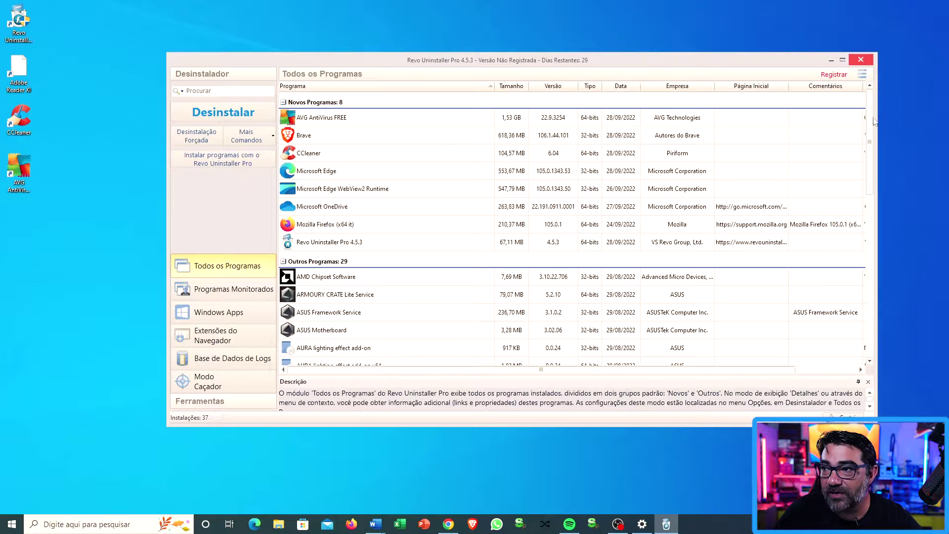
pyautogui.moveTo(869, 132); pyautogui.dragTo(846, 301)
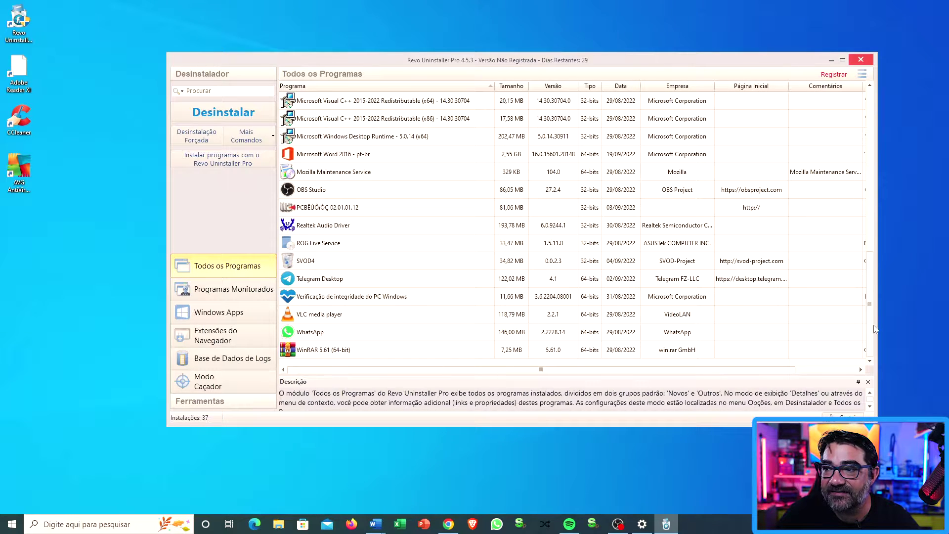
pyautogui.scroll(8, 838, 181)
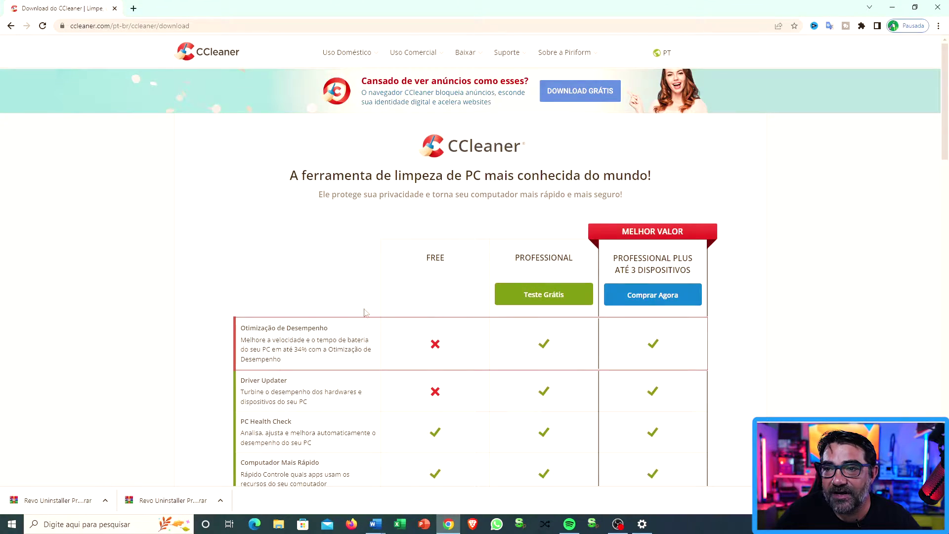
# - Download the free edition of CCleaner from the edition comparison on its download page
pyautogui.scroll(-15, 935, 312)
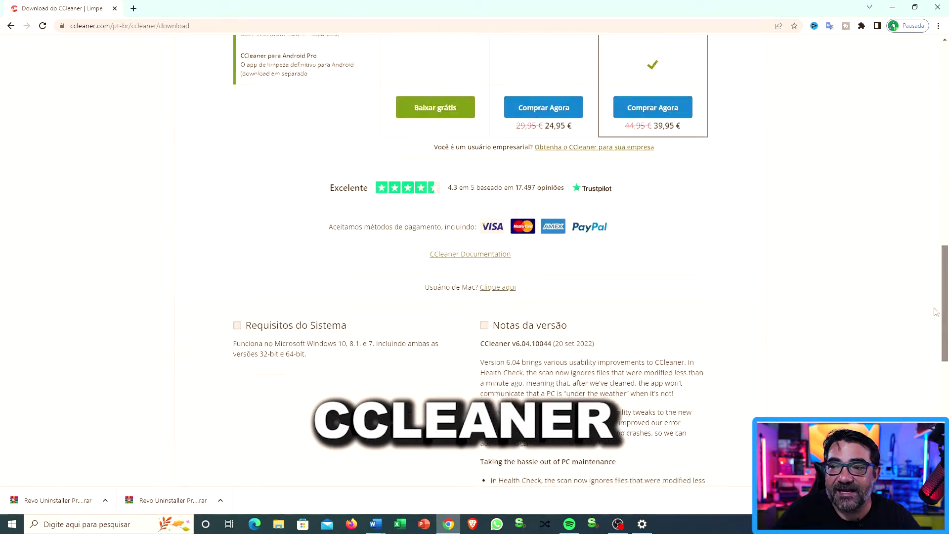
pyautogui.scroll(3, 935, 311)
pyautogui.scroll(-1, 934, 292)
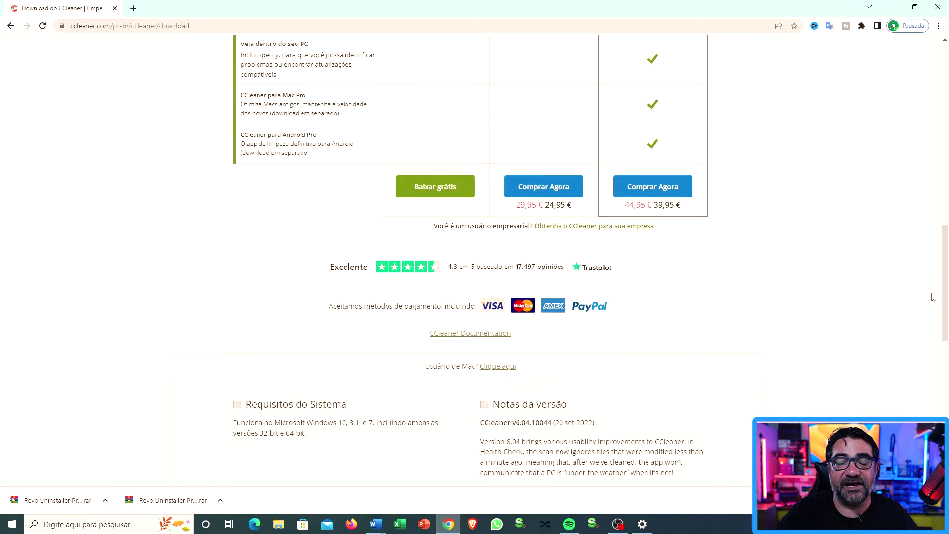
pyautogui.scroll(-3, 940, 295)
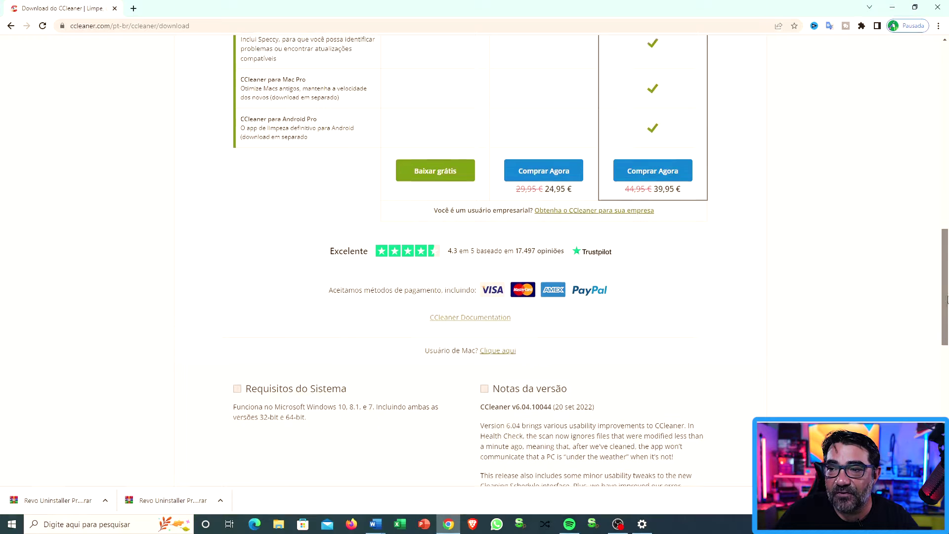
pyautogui.scroll(5, 946, 267)
pyautogui.scroll(1, 946, 267)
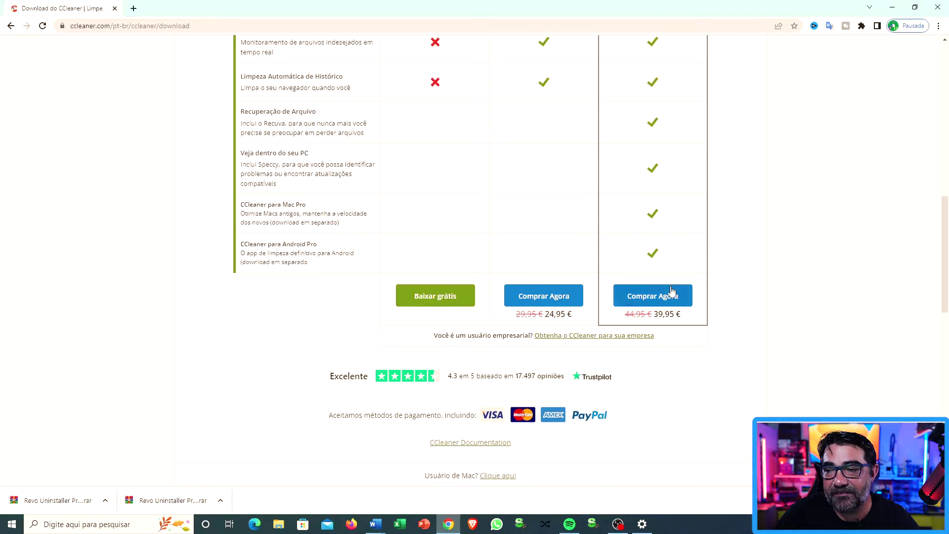
pyautogui.click(434, 300)
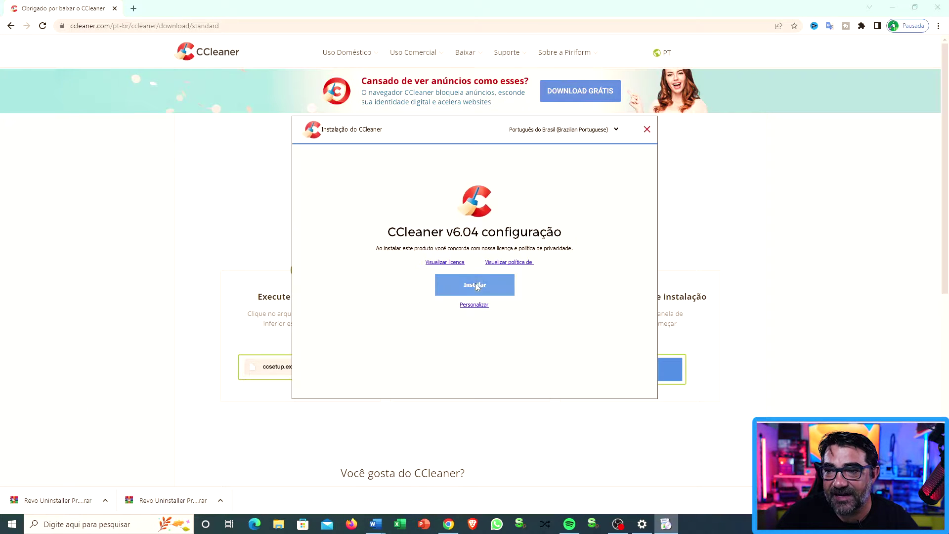
# - Install CCleaner v6.04 with the default settings, launch it and continue past its welcome screen
pyautogui.click(476, 287)
pyautogui.click(565, 376)
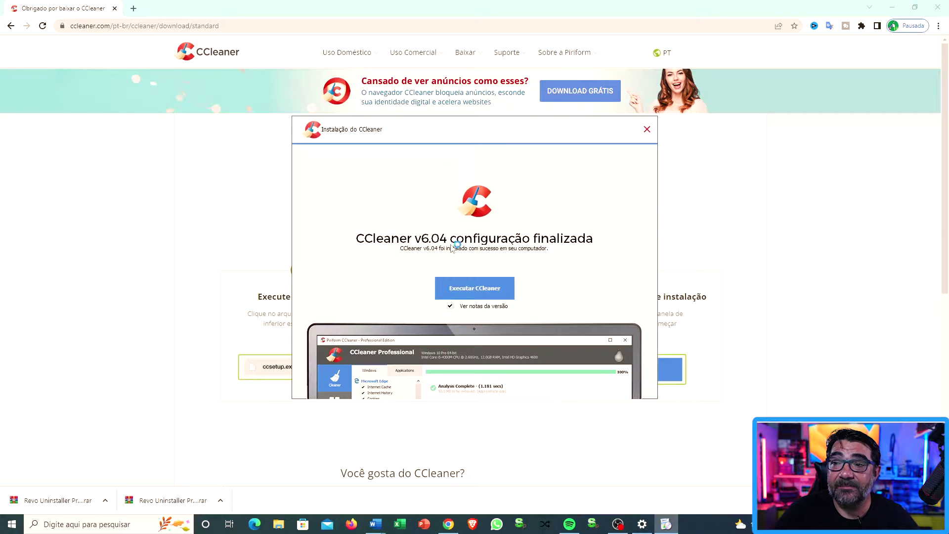
pyautogui.click(492, 284)
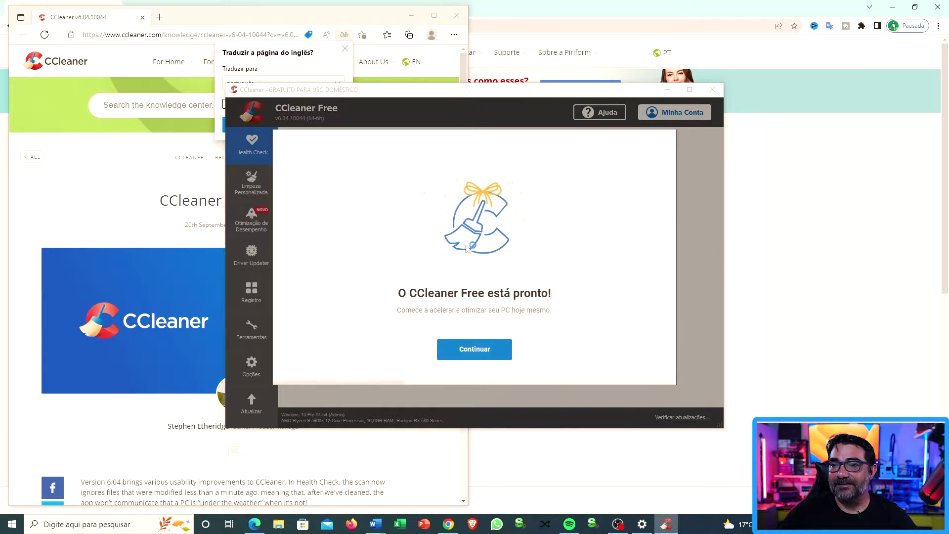
pyautogui.click(484, 351)
pyautogui.click(475, 357)
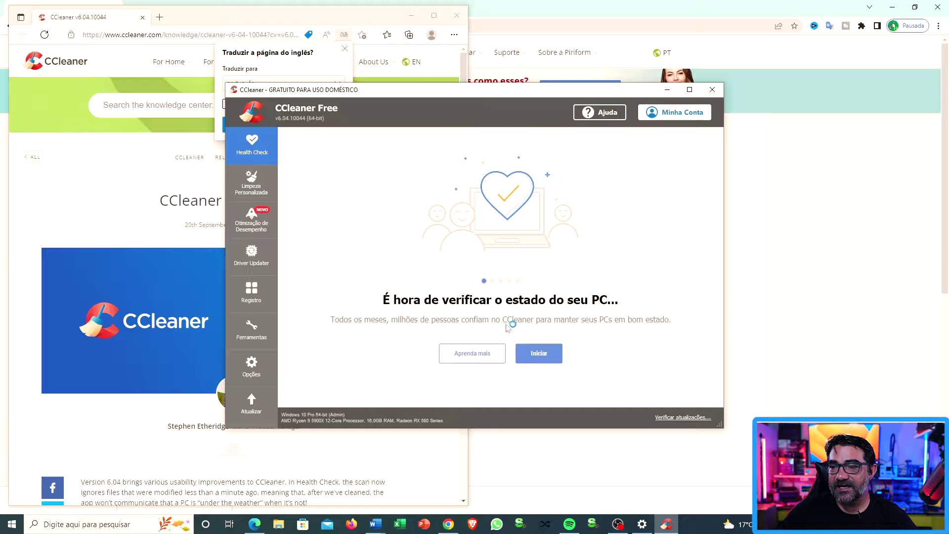
# - Start the Health Check scan of the PC and agree to force-close the application that blocks it
pyautogui.click(530, 355)
pyautogui.click(543, 324)
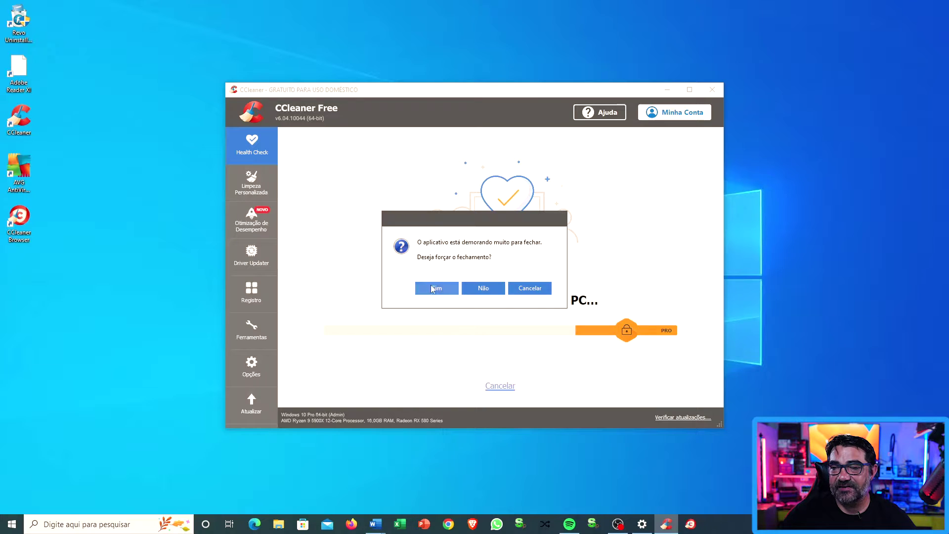
pyautogui.click(435, 288)
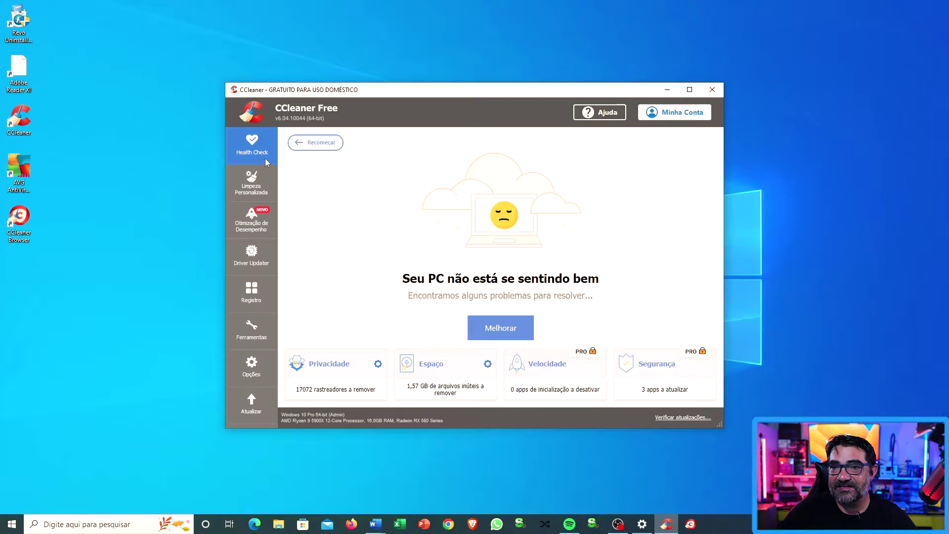
# - Analyse the PC in Limpeza Personalizada with the preselected Windows items, allowing Edge Chromium to be closed
pyautogui.click(265, 179)
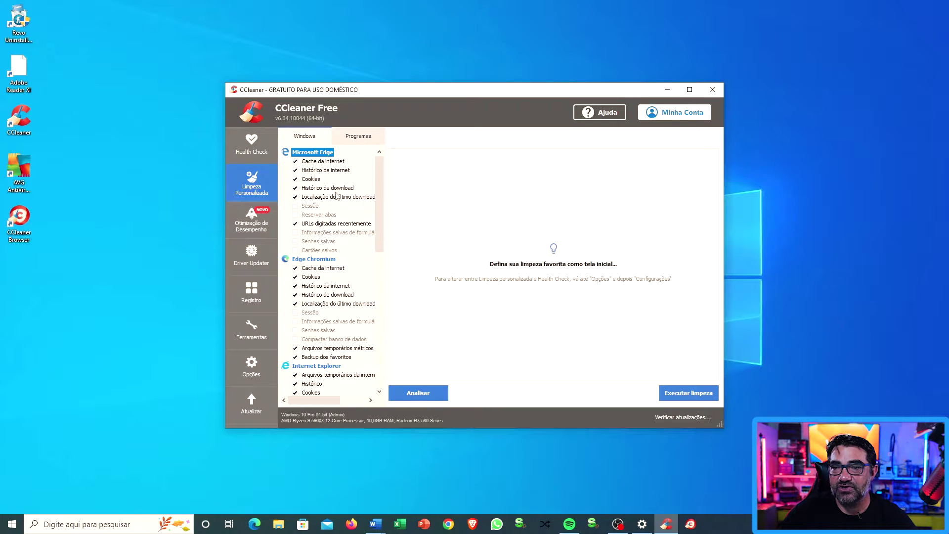
pyautogui.moveTo(377, 179); pyautogui.dragTo(434, 414)
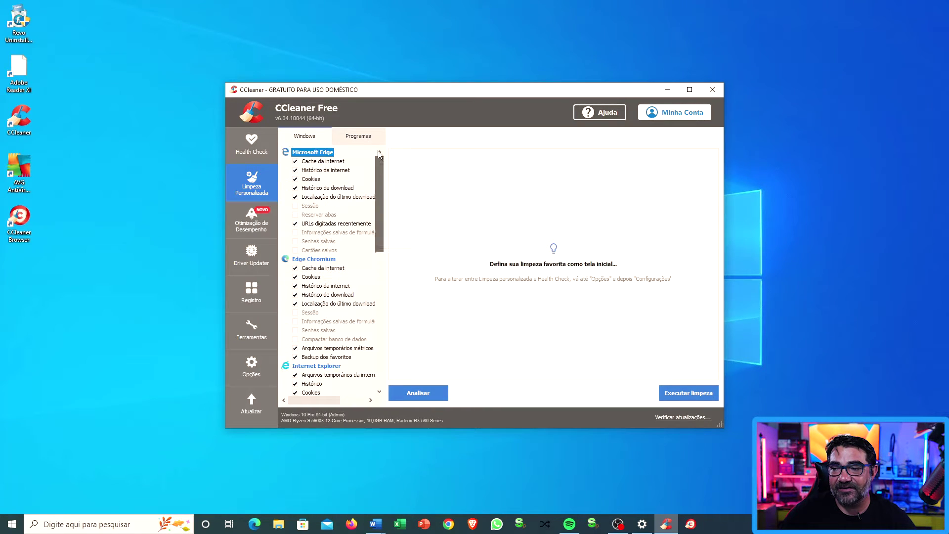
pyautogui.click(424, 397)
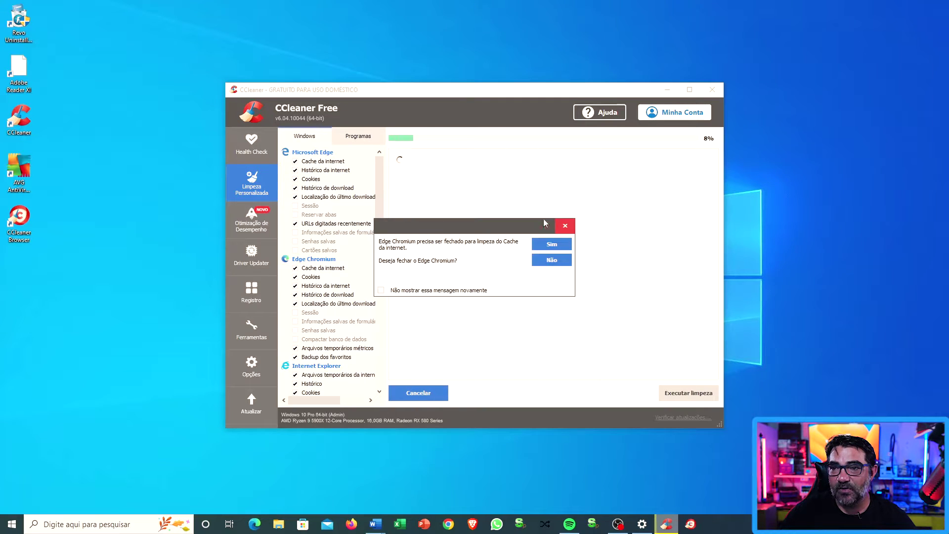
pyautogui.click(547, 244)
pyautogui.click(548, 245)
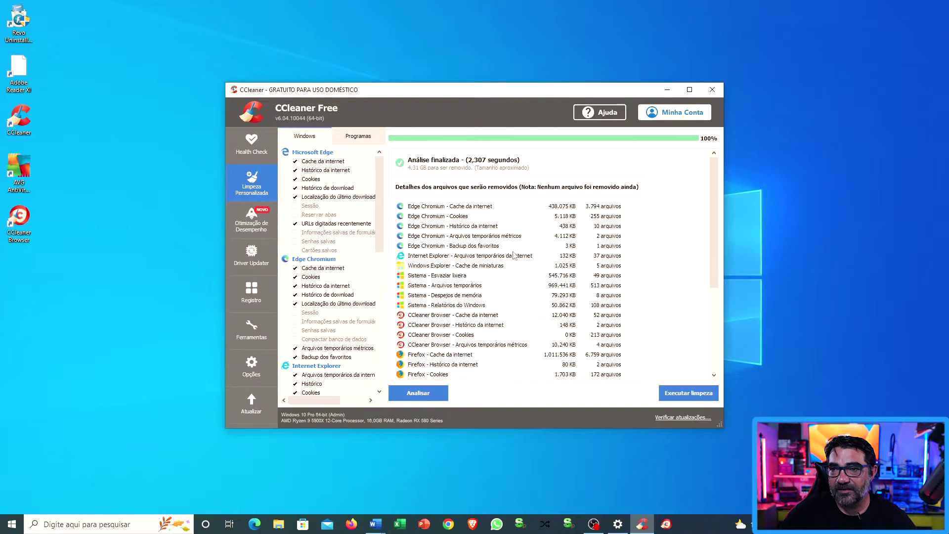
# - Review the analysed files, run the custom cleanup with confirmation and look through its report
pyautogui.moveTo(716, 187); pyautogui.dragTo(699, 306)
pyautogui.scroll(10, 699, 307)
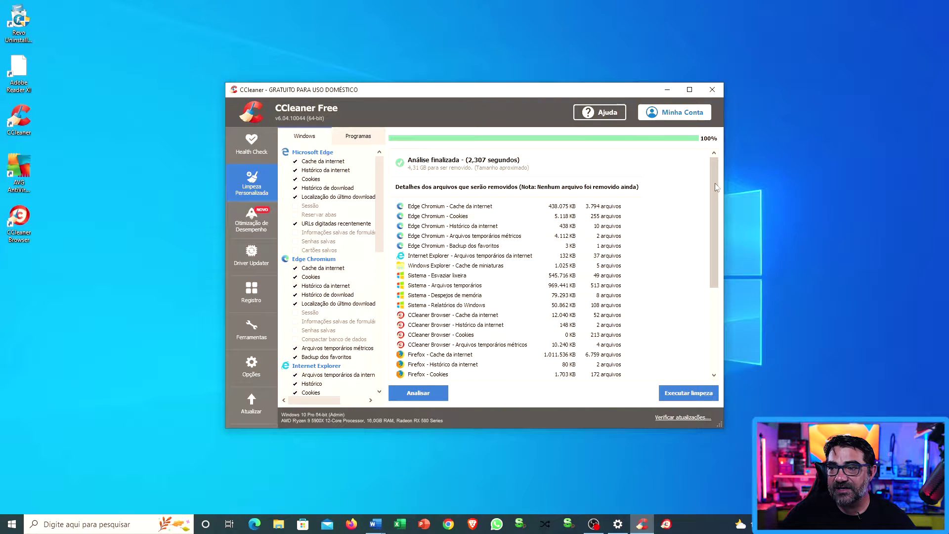
pyautogui.moveTo(713, 186); pyautogui.dragTo(713, 271)
pyautogui.scroll(10, 694, 314)
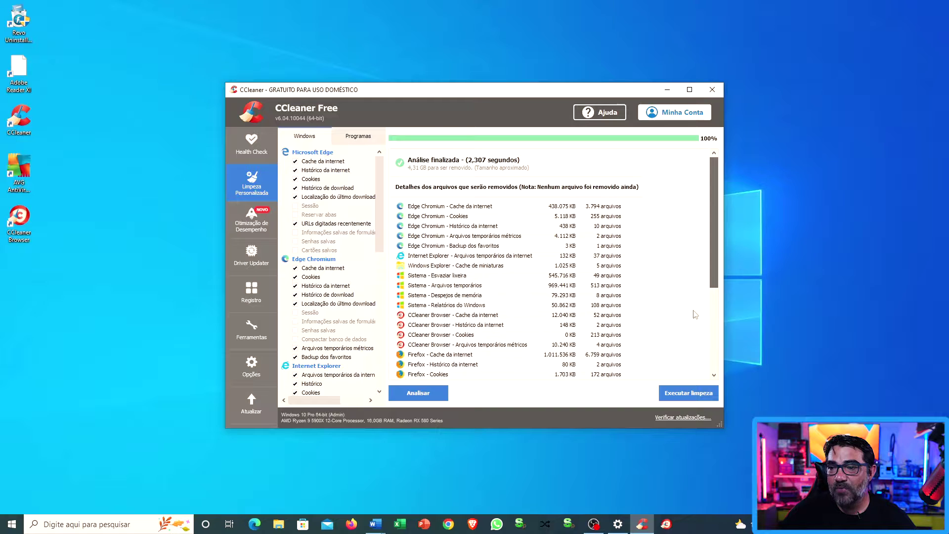
pyautogui.click(688, 393)
pyautogui.click(551, 244)
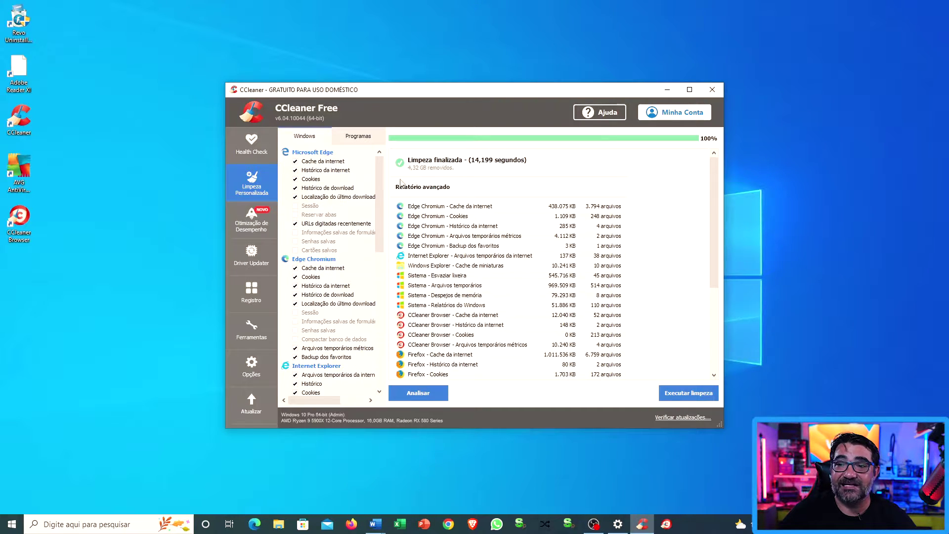
pyautogui.moveTo(714, 194); pyautogui.dragTo(678, 200)
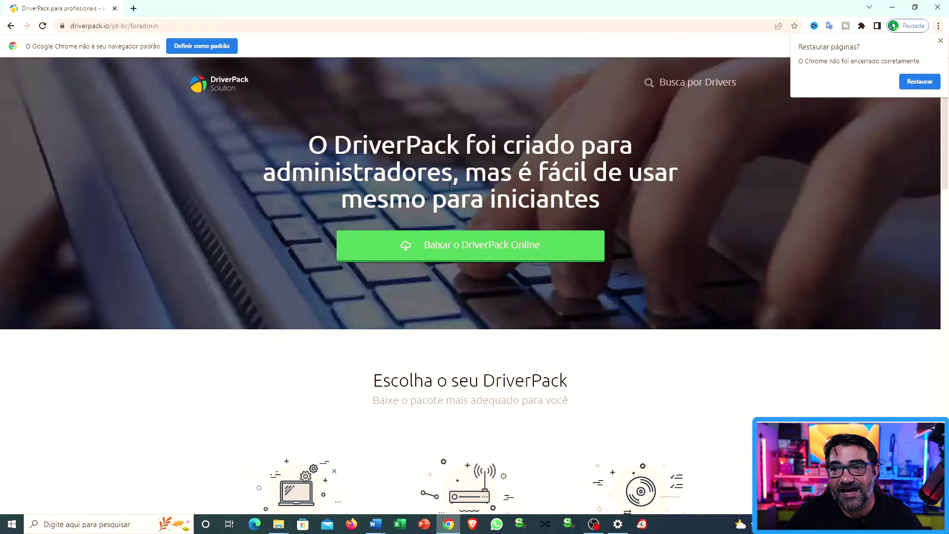
# - Review the packages on the DriverPack site and download the DriverPack Offline Full torrent
pyautogui.scroll(-4, 455, 251)
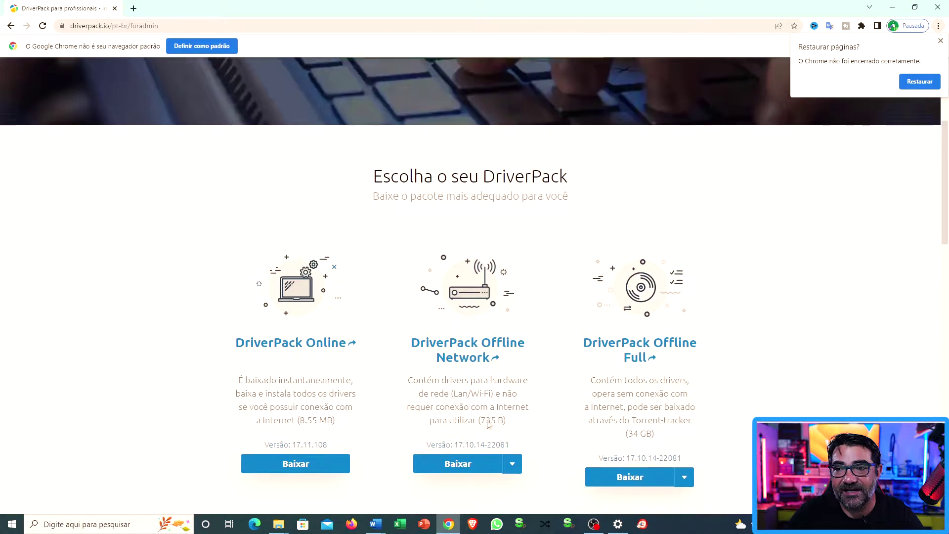
pyautogui.scroll(-12, 488, 424)
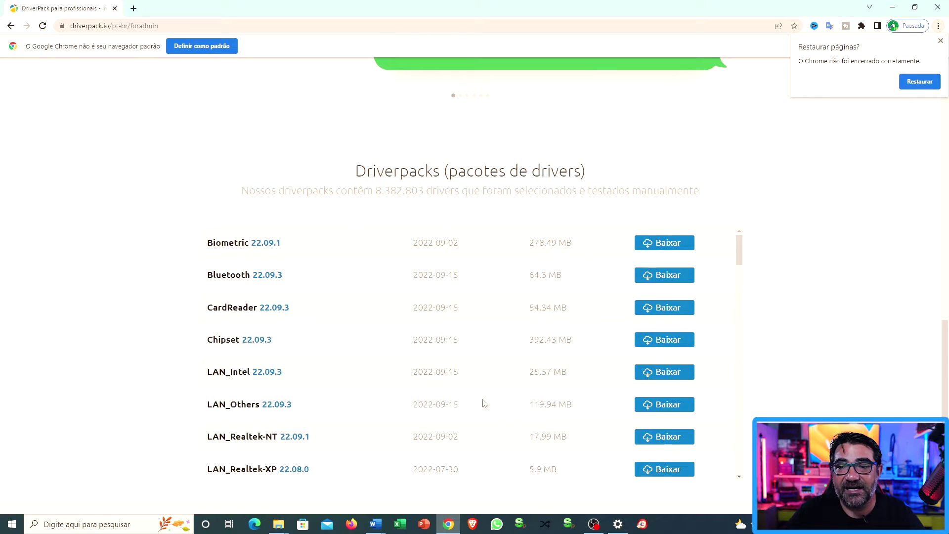
pyautogui.scroll(-1, 482, 403)
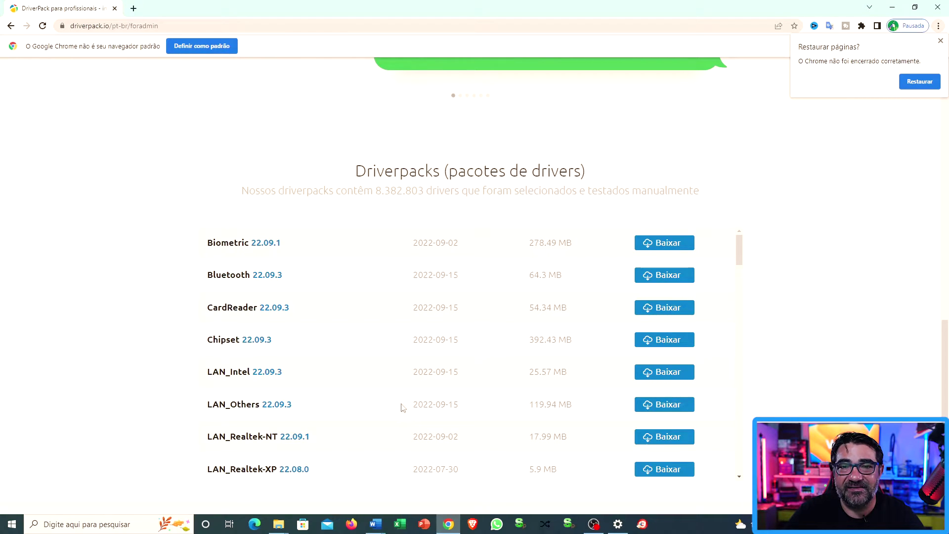
pyautogui.scroll(13, 401, 407)
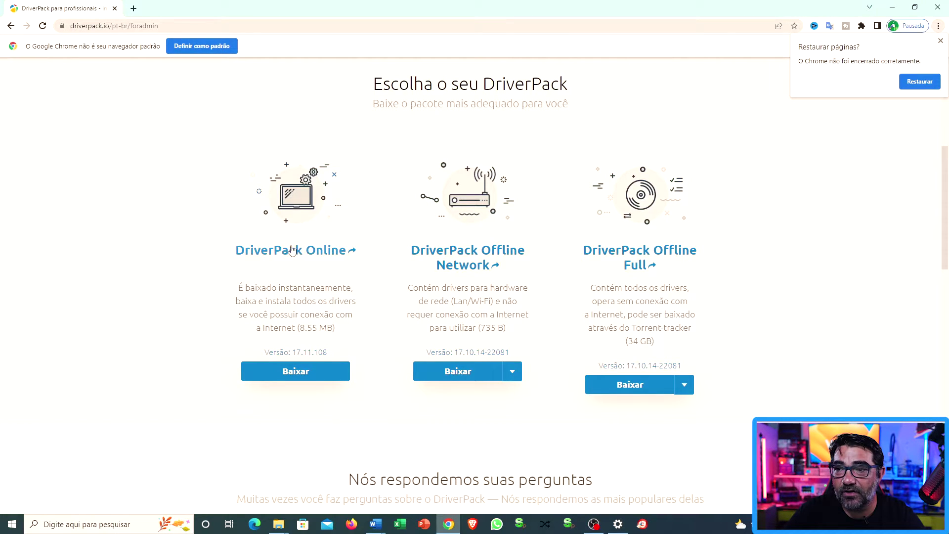
pyautogui.click(640, 389)
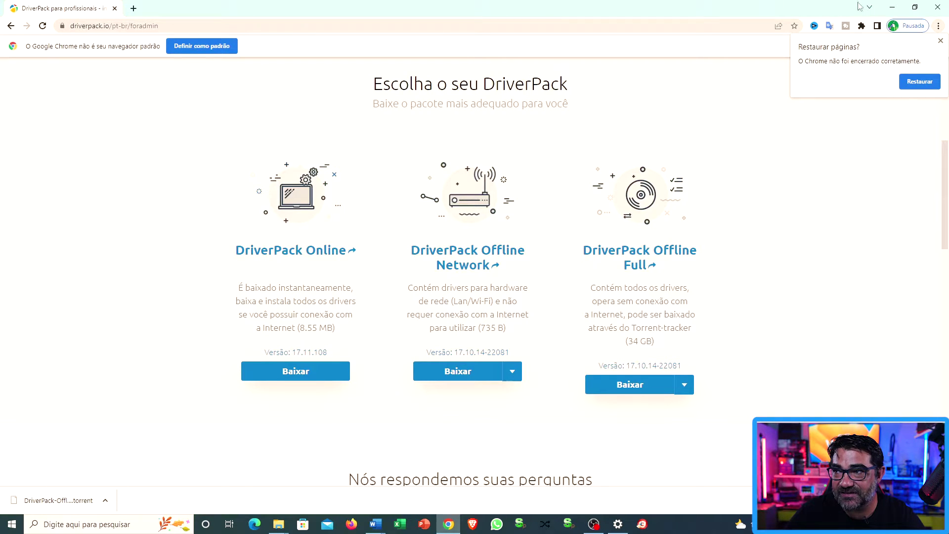
# - Minimise the browser and open the DriverPack_17.7.33.3 folder on Disco Local (E:)
pyautogui.click(893, 9)
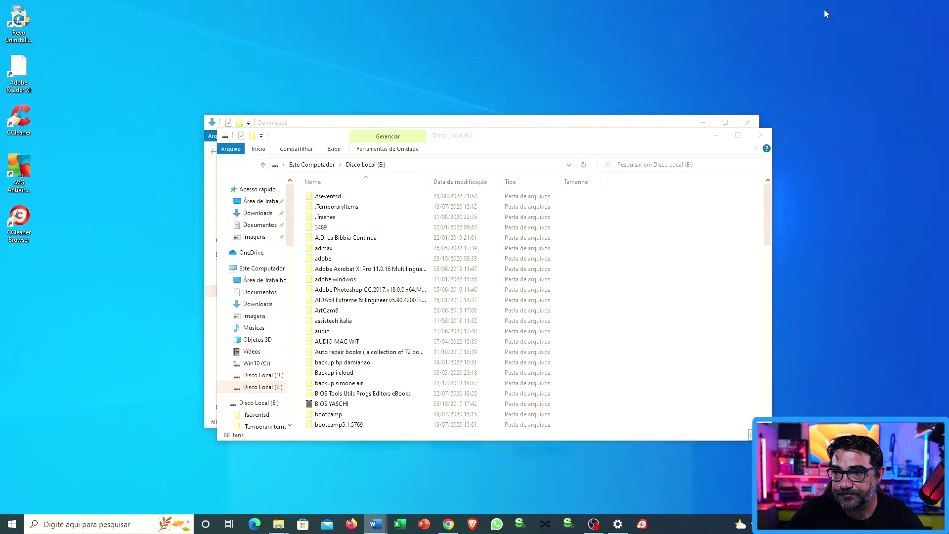
pyautogui.click(260, 269)
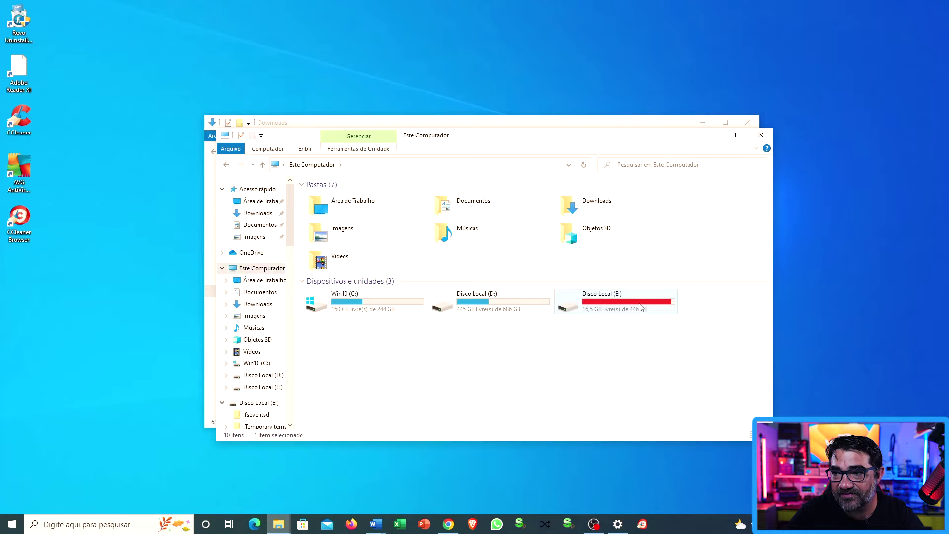
pyautogui.click(263, 387)
pyautogui.scroll(-5, 358, 247)
pyautogui.doubleClick(332, 217)
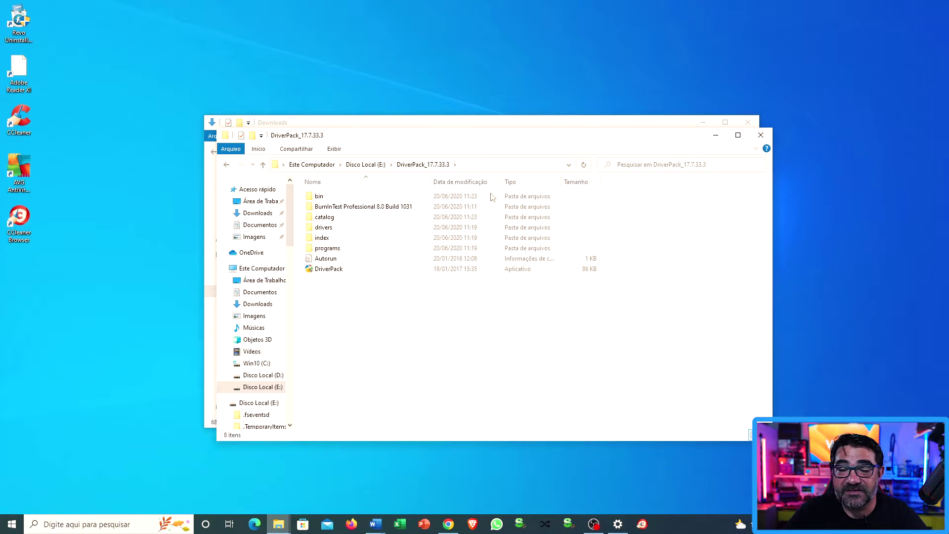
# - Run the DriverPack application, accept using the online driver database and switch to expert mode
pyautogui.rightClick(339, 271)
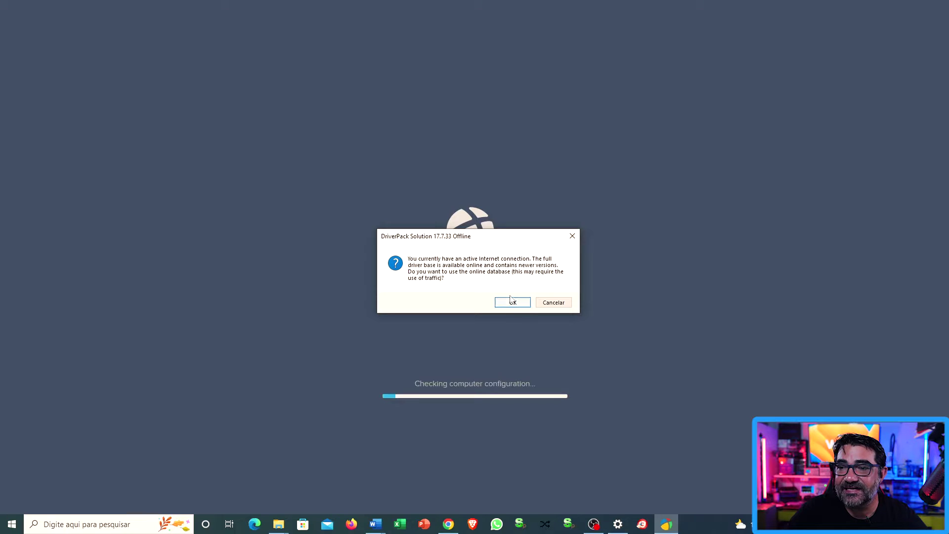
pyautogui.click(511, 303)
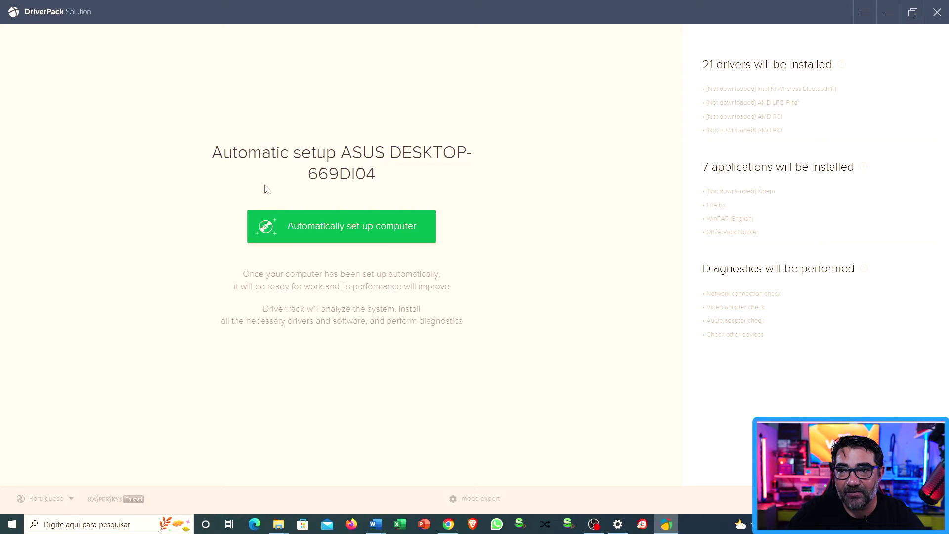
pyautogui.click(317, 228)
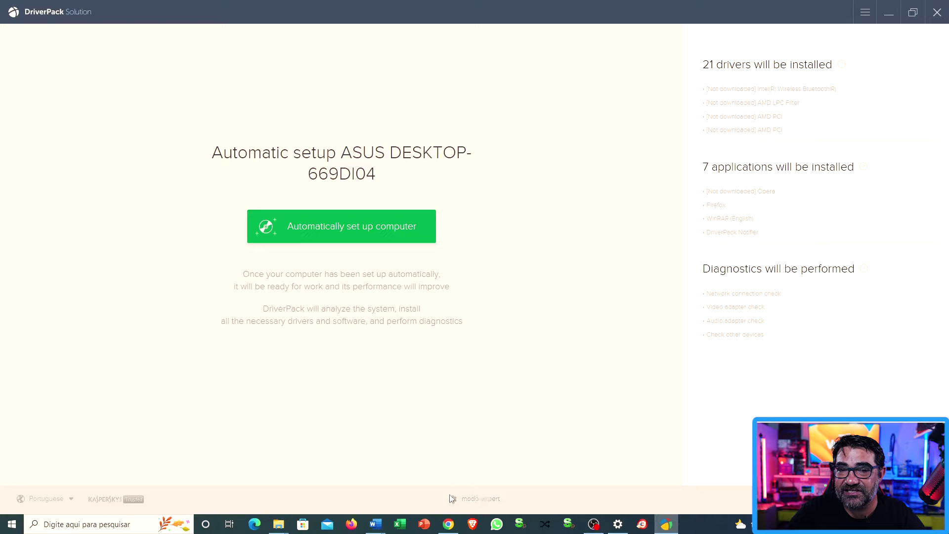
pyautogui.click(480, 499)
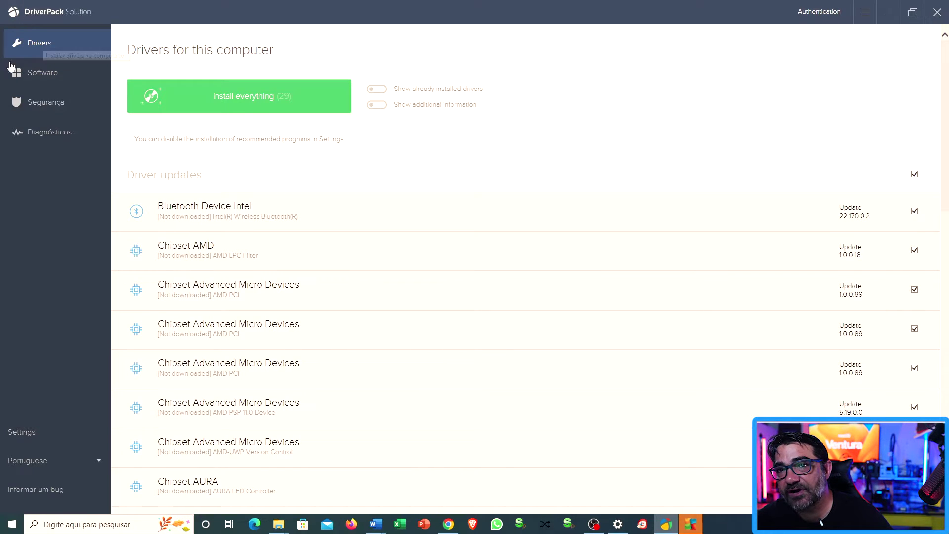
# - Deselect the preselected Opera, Firefox, WinRAR and DriverPack Notifier in the recommended software list
pyautogui.click(57, 80)
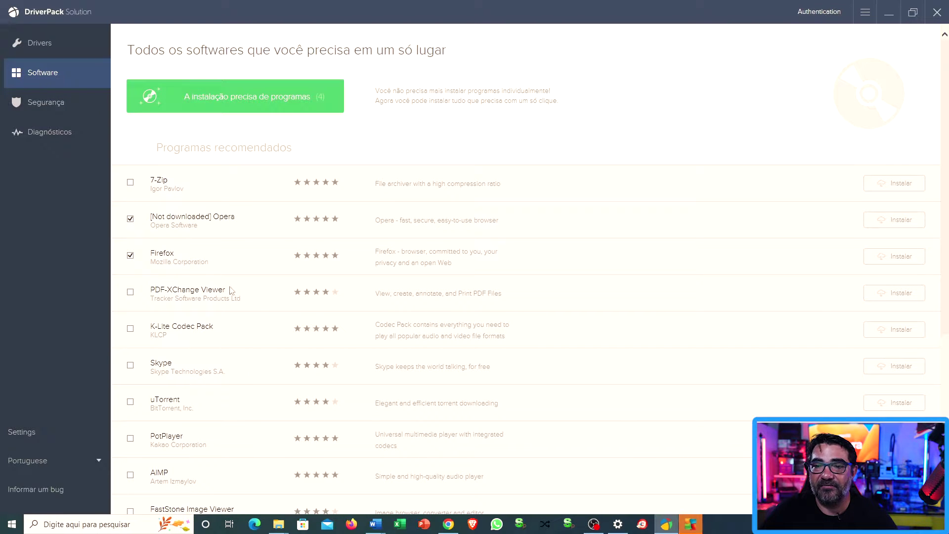
pyautogui.scroll(-5, 322, 392)
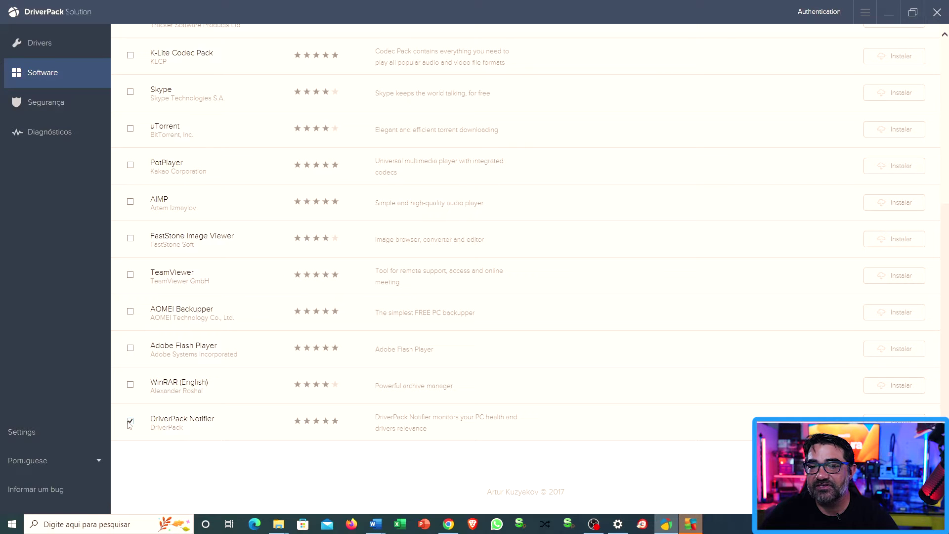
pyautogui.scroll(5, 211, 402)
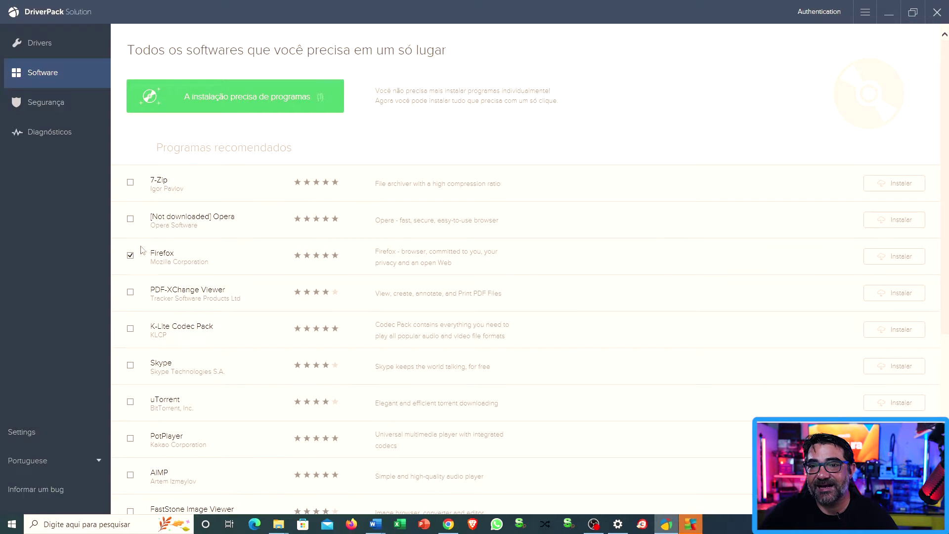
# - Deselect the whole Driver utilities group in the driver list and review the driver updates kept selected
pyautogui.click(38, 48)
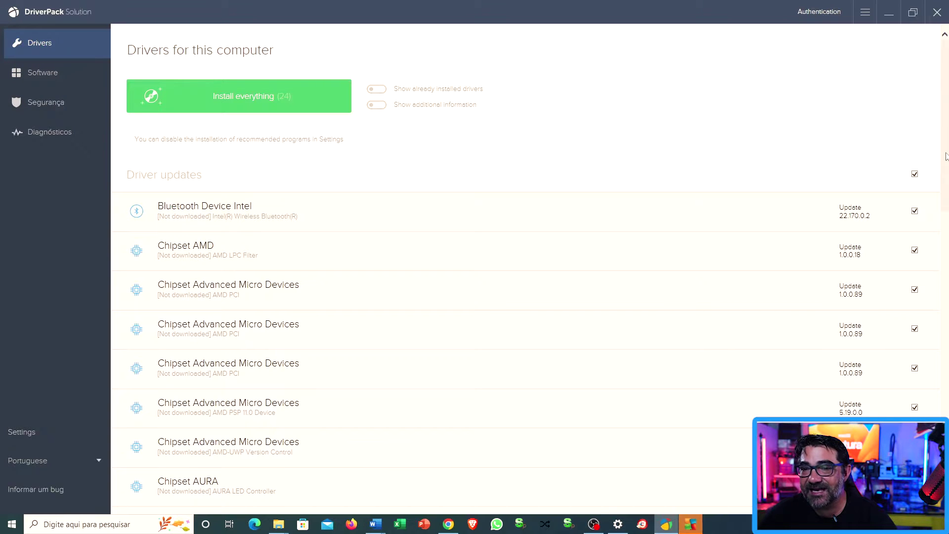
pyautogui.moveTo(945, 156); pyautogui.dragTo(948, 447)
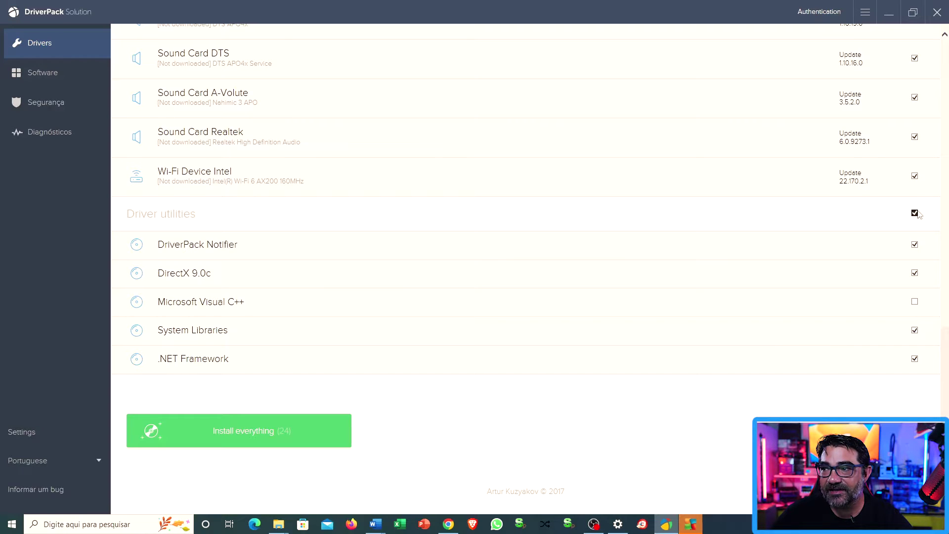
pyautogui.scroll(20, 915, 273)
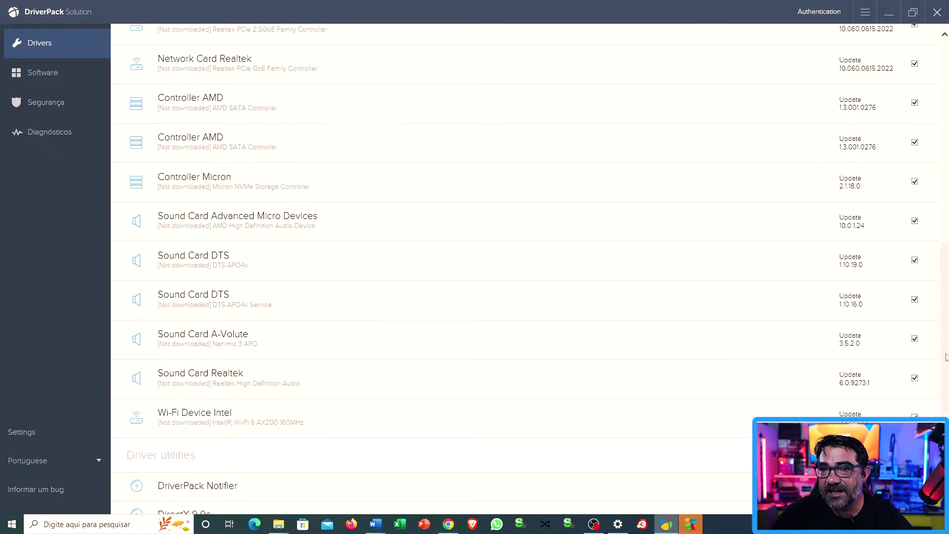
pyautogui.scroll(-1, 902, 148)
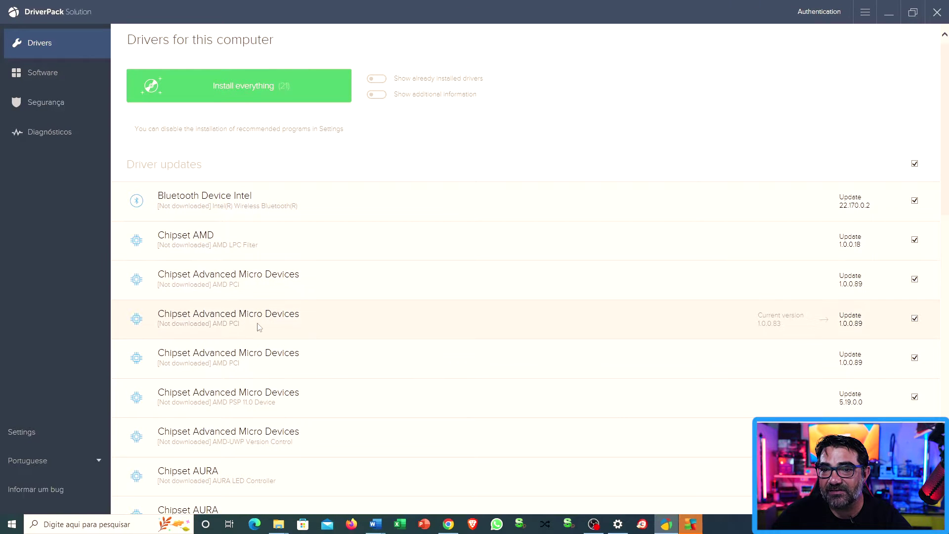
pyautogui.scroll(-5, 262, 374)
pyautogui.scroll(-15, 263, 374)
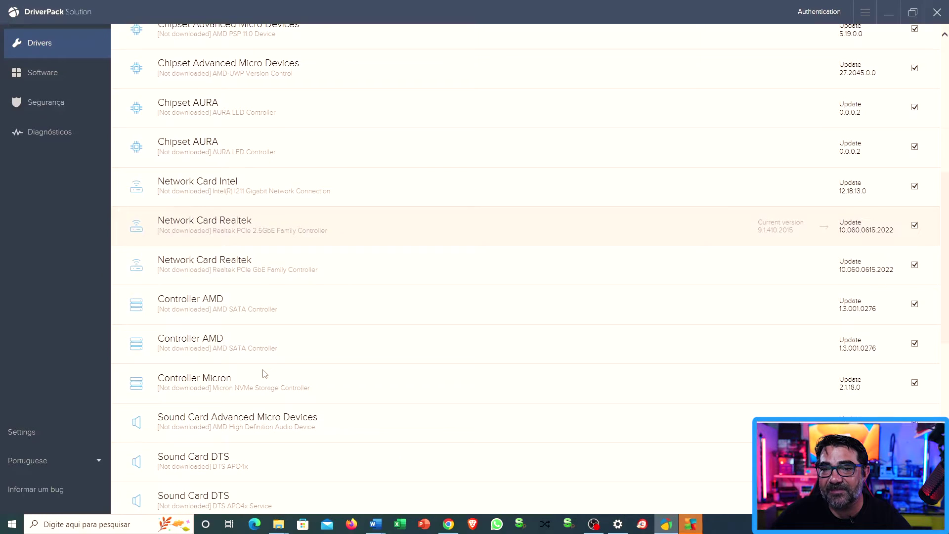
pyautogui.scroll(13, 286, 423)
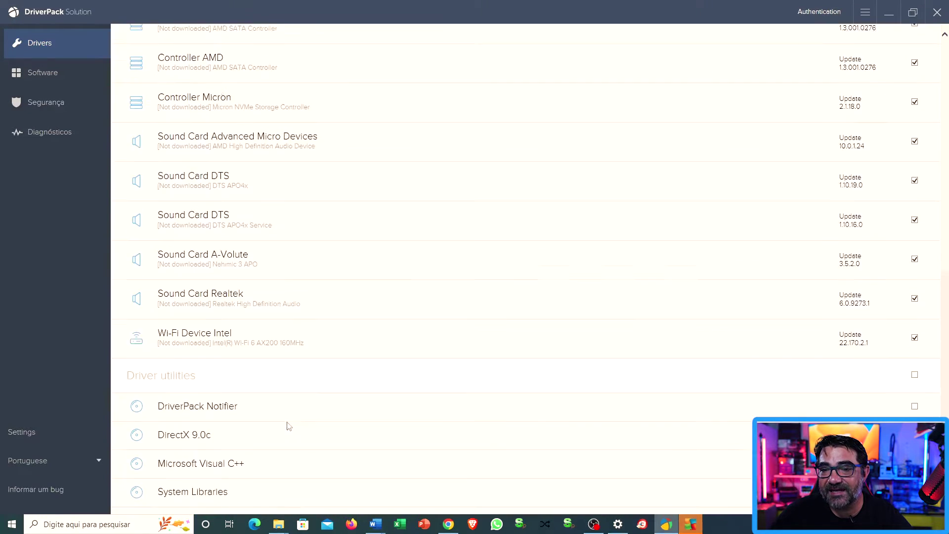
pyautogui.scroll(-13, 286, 423)
pyautogui.scroll(15, 290, 428)
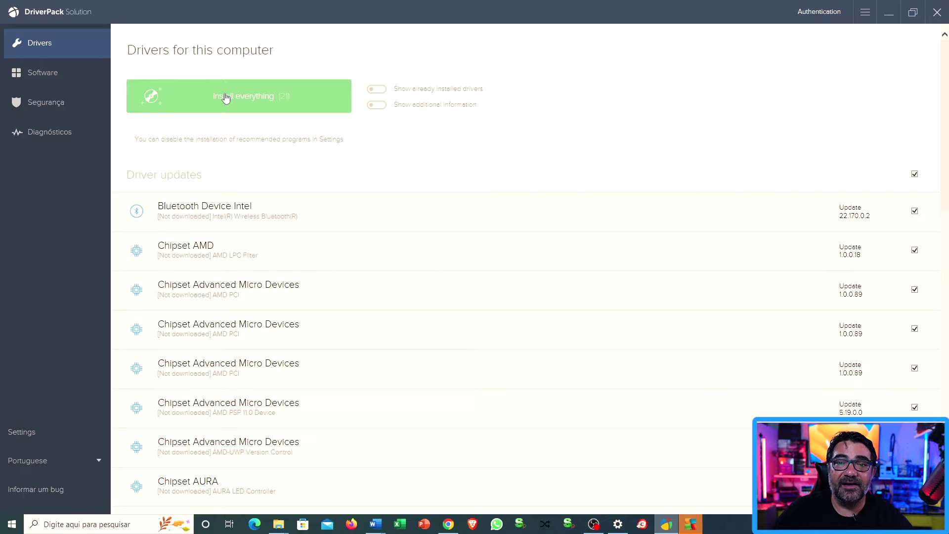
# - Start installing all the driver updates kept selected in the list
pyautogui.click(252, 107)
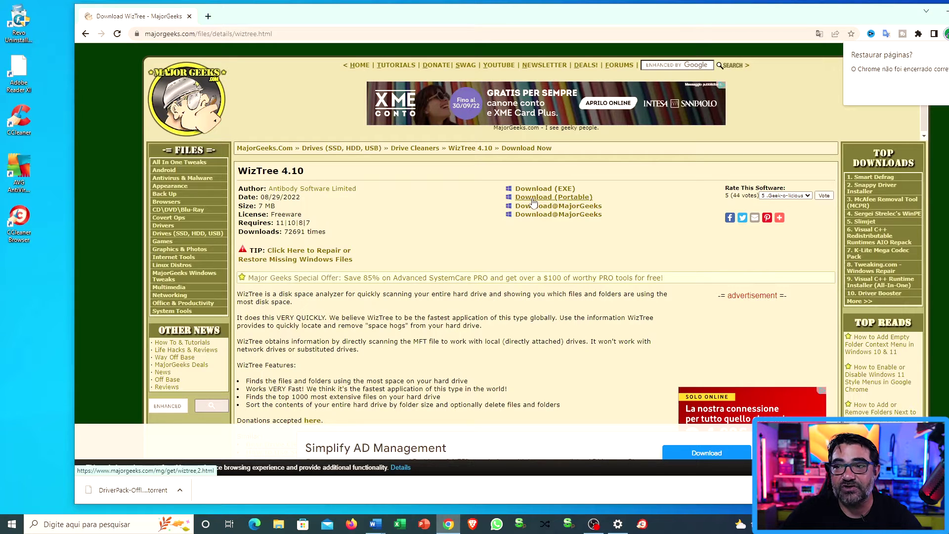
# - Download the portable version of WizTree 4.10 from MajorGeeks, dismissing the advertisement and subscription pop-ups
pyautogui.click(542, 200)
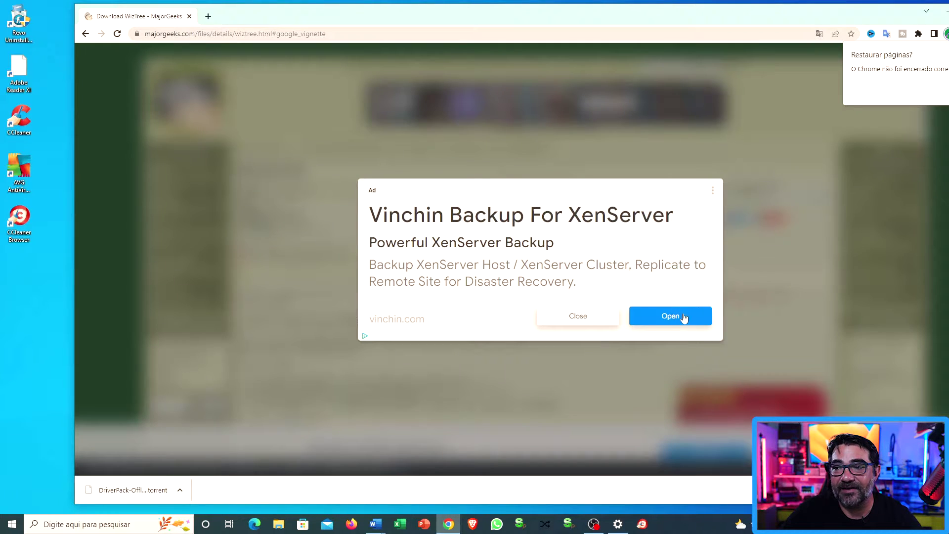
pyautogui.click(586, 324)
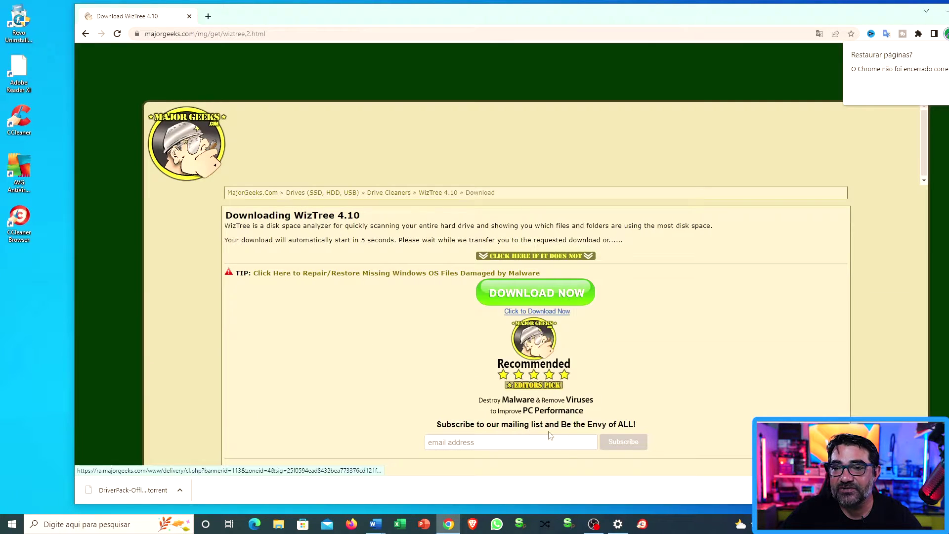
pyautogui.click(543, 301)
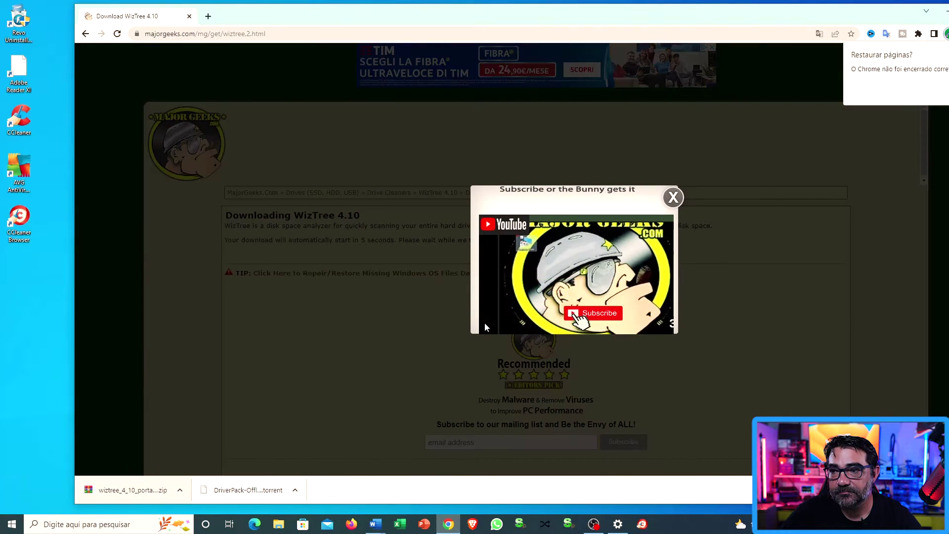
pyautogui.click(673, 197)
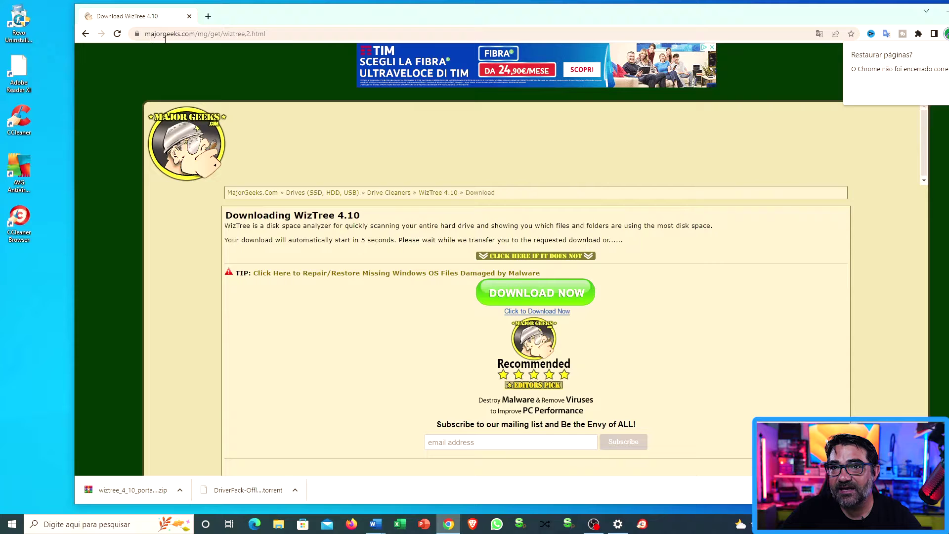
# - Inspect the program files in the downloaded WizTree portable archive, close it and show the desktop
pyautogui.click(159, 496)
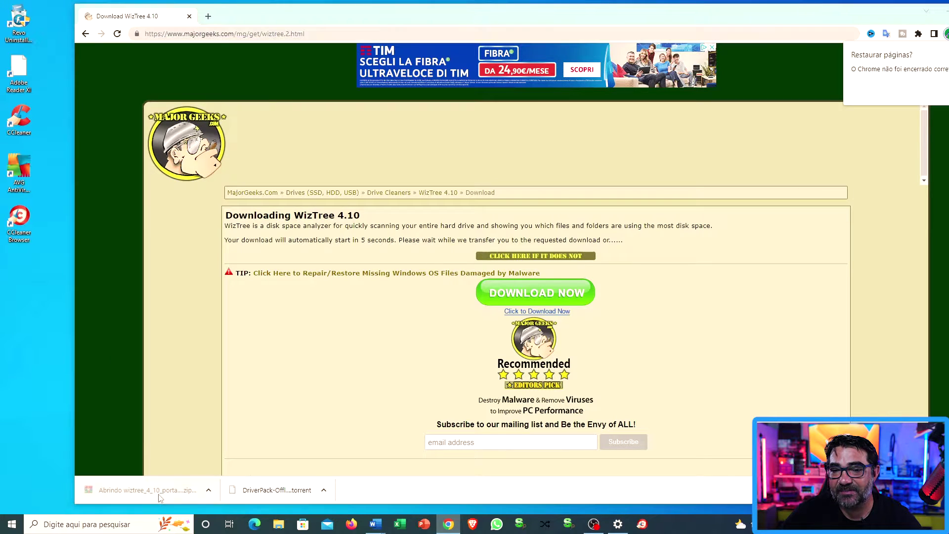
pyautogui.moveTo(186, 232); pyautogui.dragTo(178, 197)
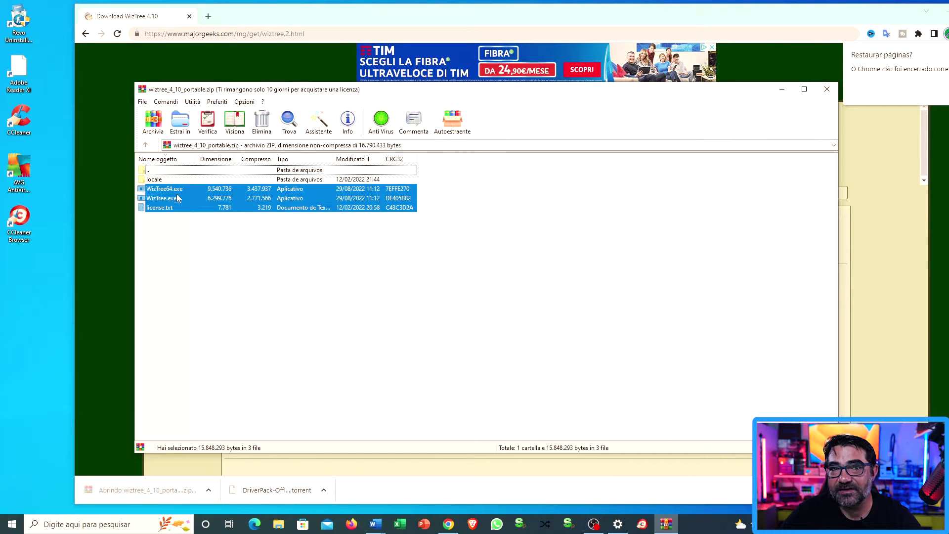
pyautogui.click(826, 89)
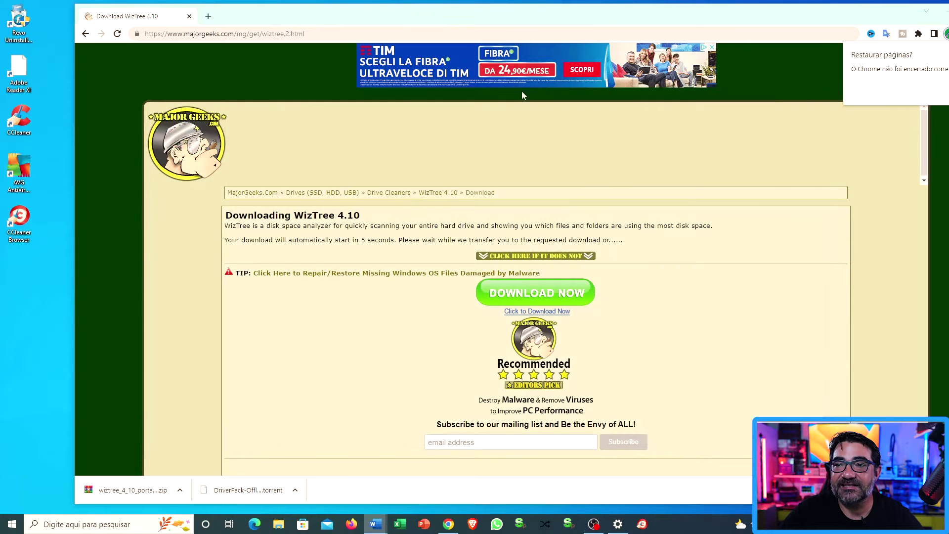
pyautogui.press('super+d')
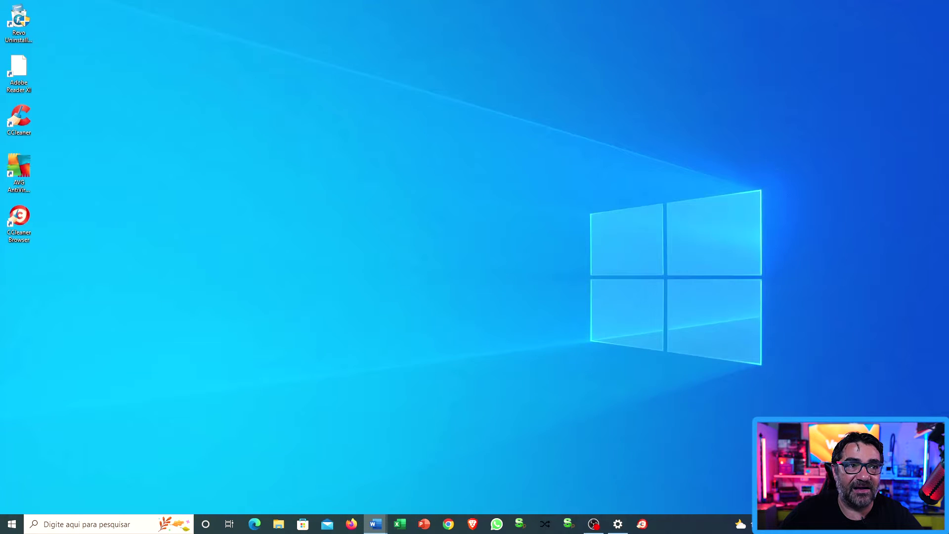
# - Run WizTree from the desktop and scan the [C:] Win10 drive
pyautogui.moveTo(459, 75); pyautogui.dragTo(517, 119)
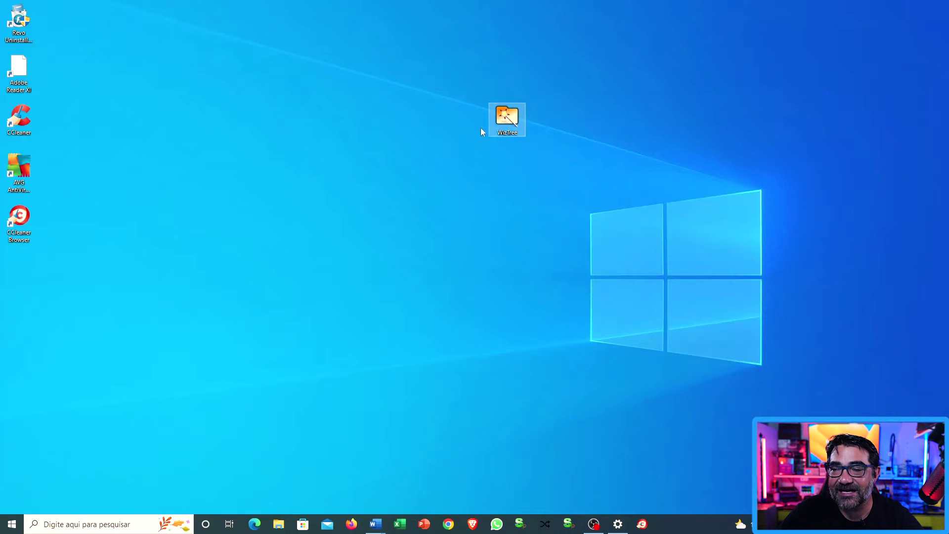
pyautogui.doubleClick(504, 114)
pyautogui.click(251, 94)
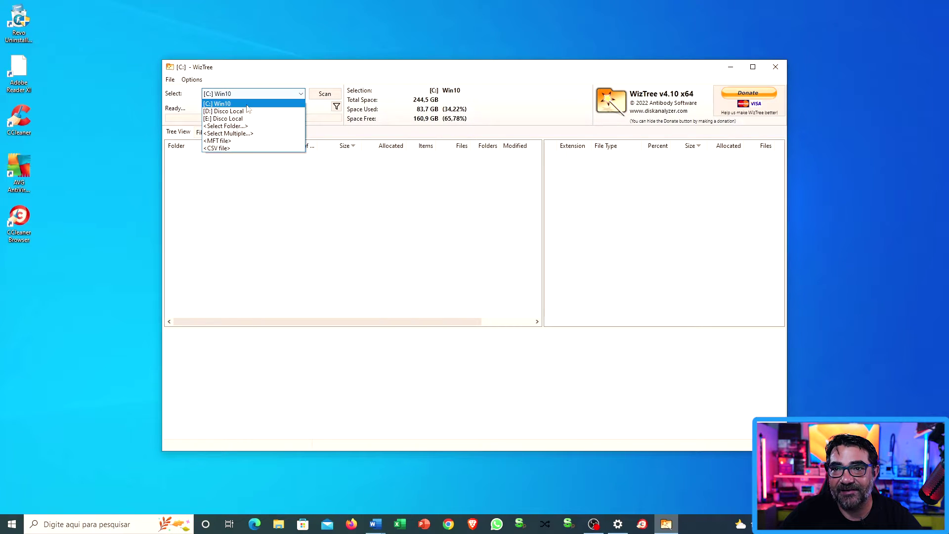
pyautogui.click(249, 103)
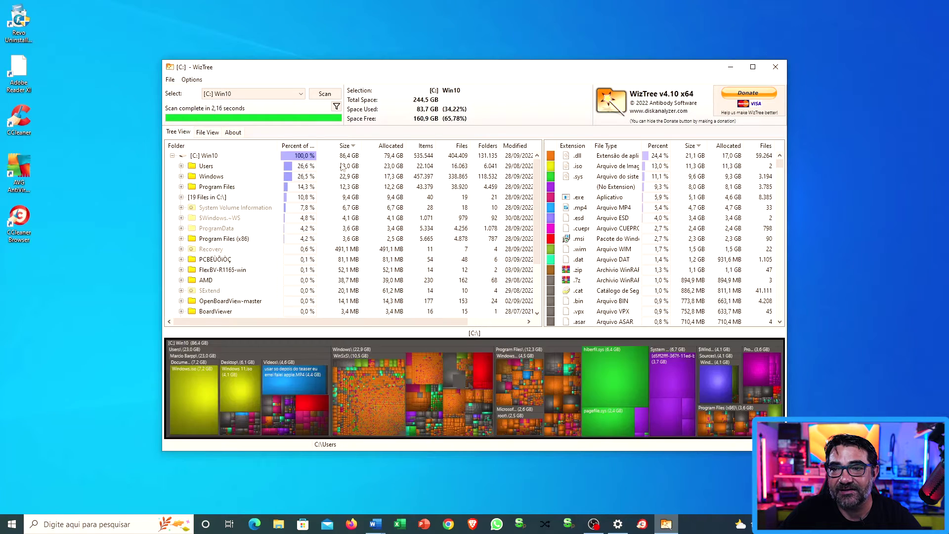
# - Examine the drive's folder sizes and usage map in a maximised WizTree window, and restore the window's smaller size
pyautogui.click(753, 68)
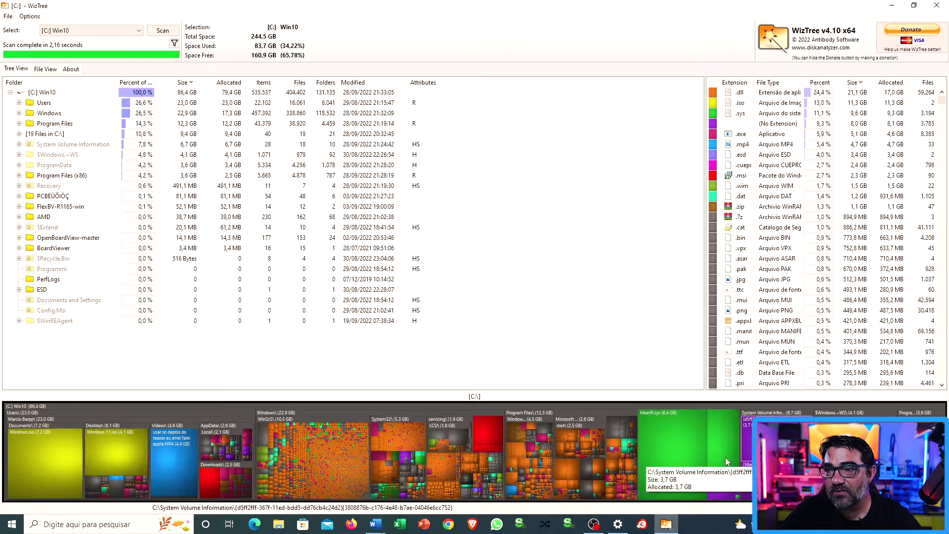
pyautogui.doubleClick(327, 10)
pyautogui.moveTo(466, 7); pyautogui.dragTo(467, 29)
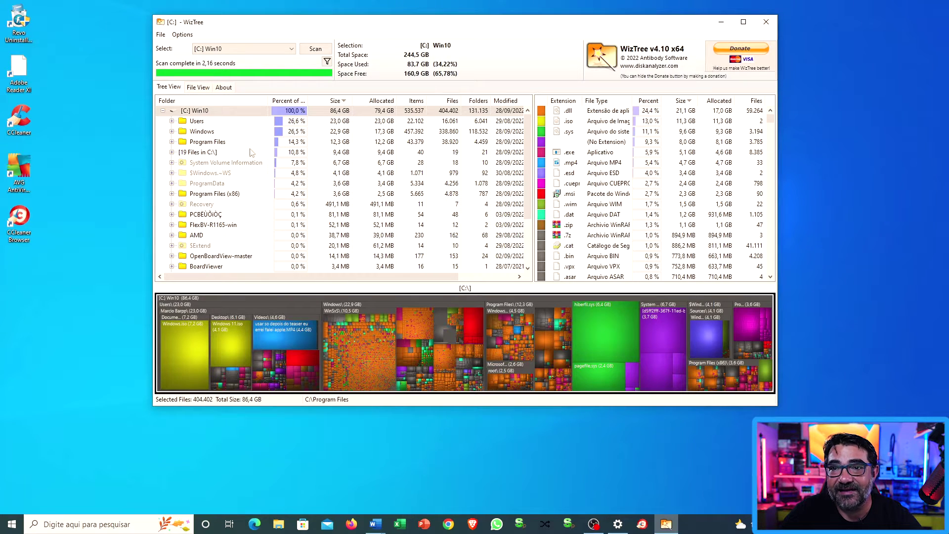
# - Expand Users, the user's profile folder and Documents in the folder tree, and delete Windows.iso
pyautogui.doubleClick(203, 122)
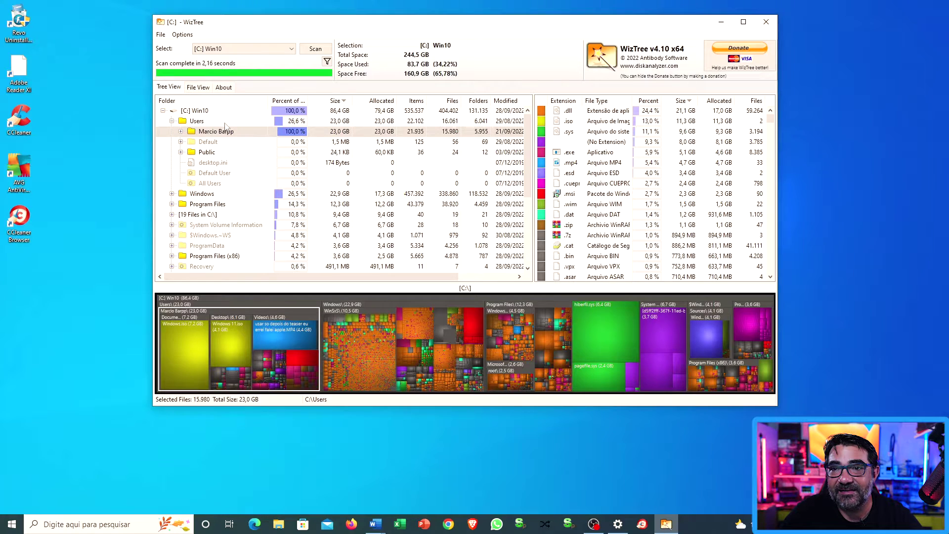
pyautogui.doubleClick(256, 131)
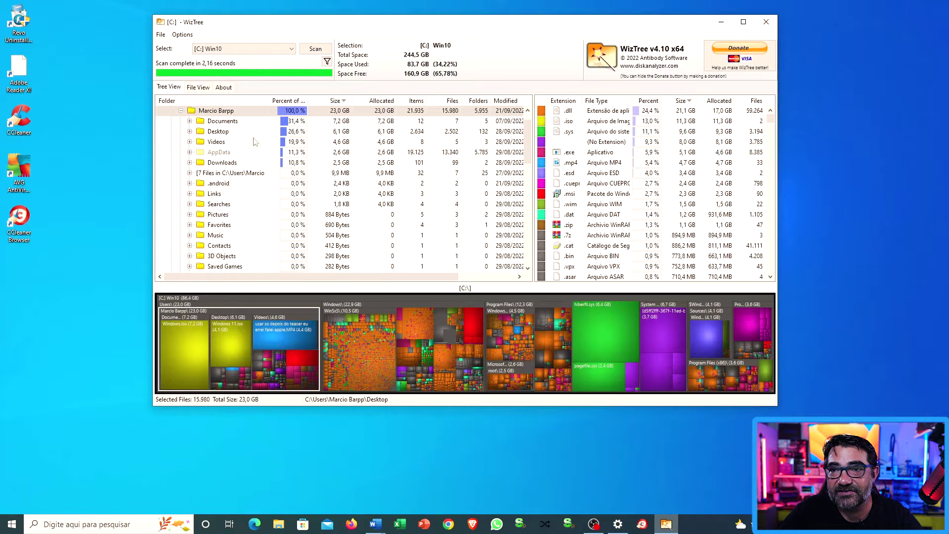
pyautogui.click(240, 121)
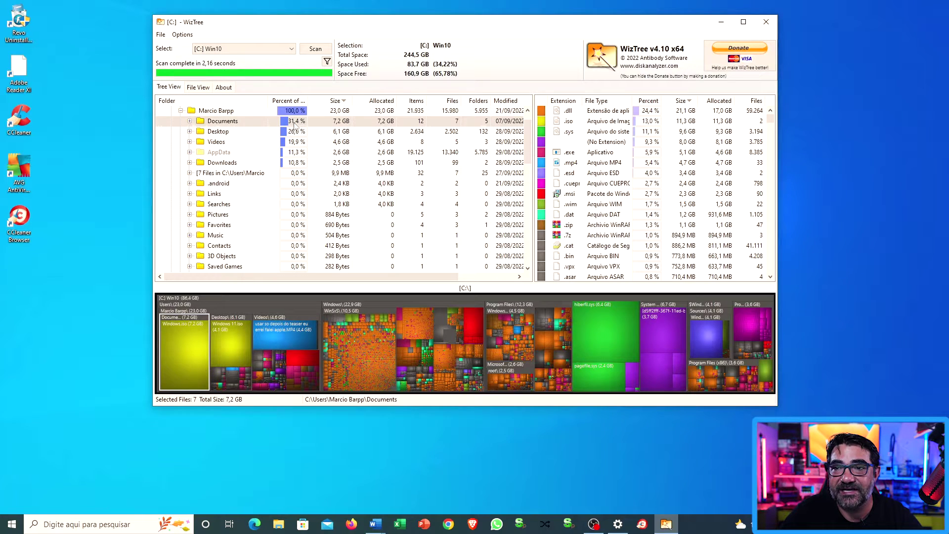
pyautogui.doubleClick(248, 123)
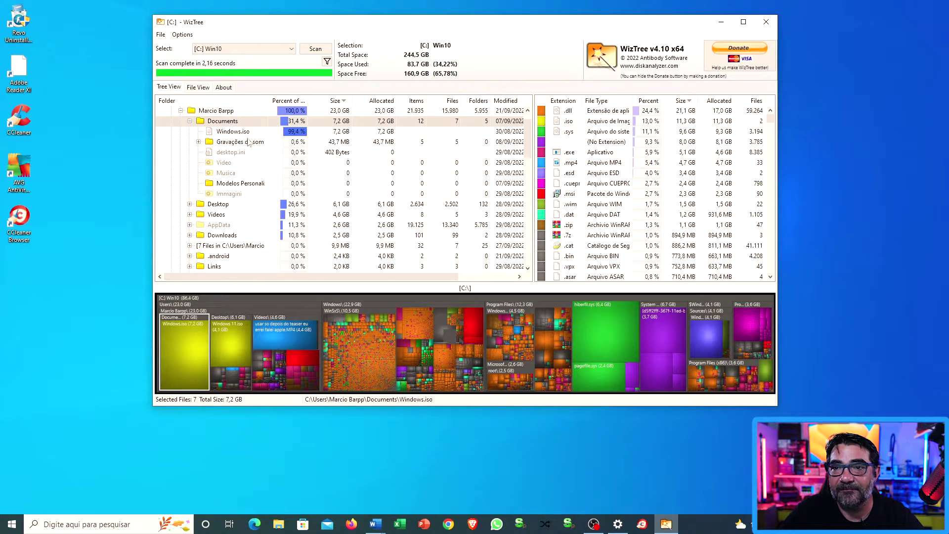
pyautogui.click(247, 131)
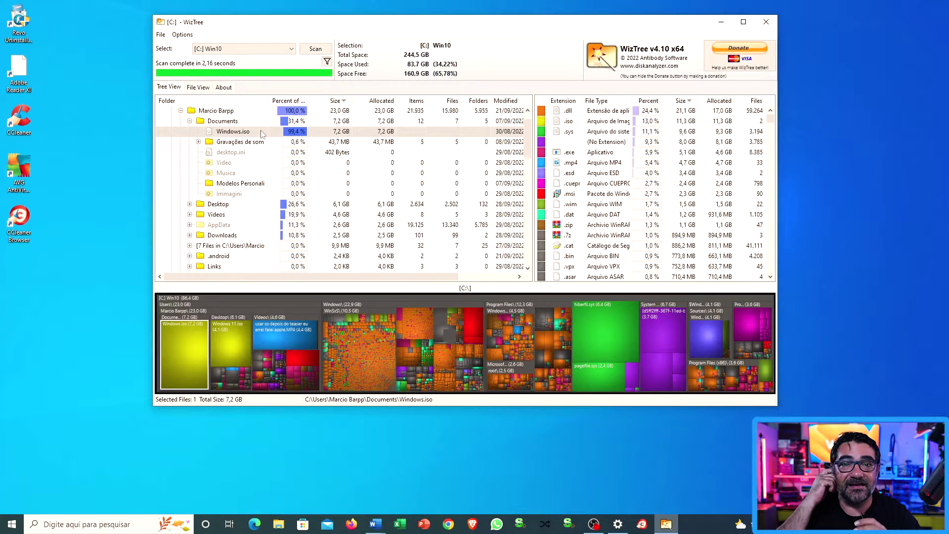
pyautogui.press('Delete')
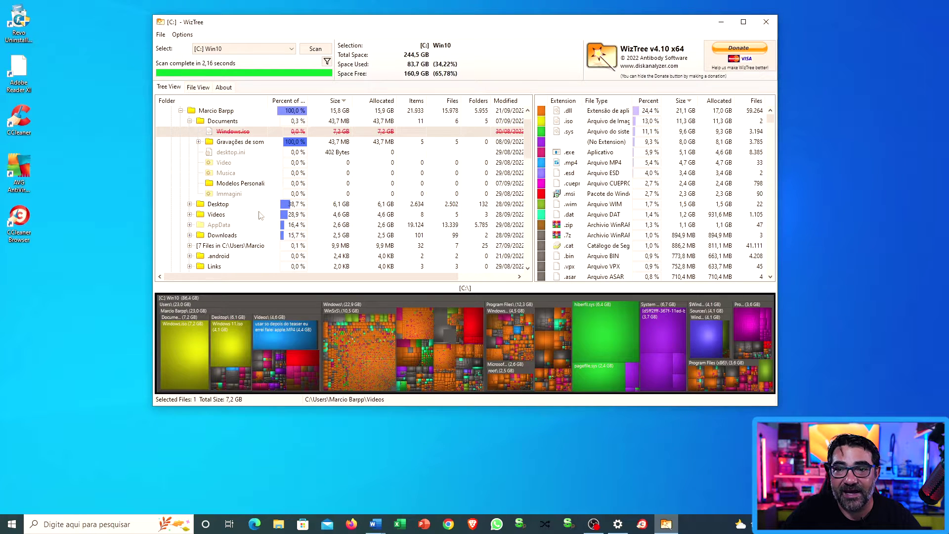
# - Expand the profile's Downloads folder and examine which files and subfolders take up its space
pyautogui.click(228, 236)
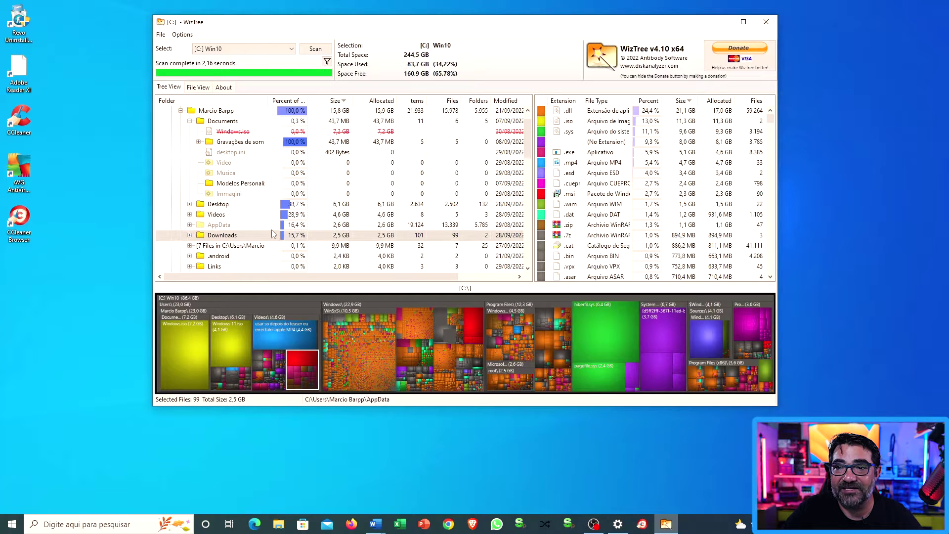
pyautogui.doubleClick(222, 236)
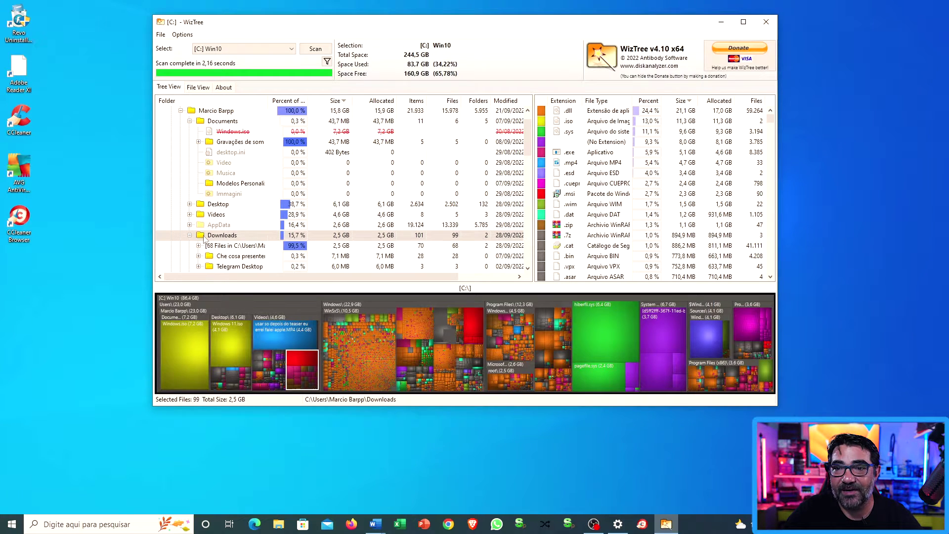
pyautogui.scroll(-3, 525, 164)
pyautogui.scroll(-1, 524, 164)
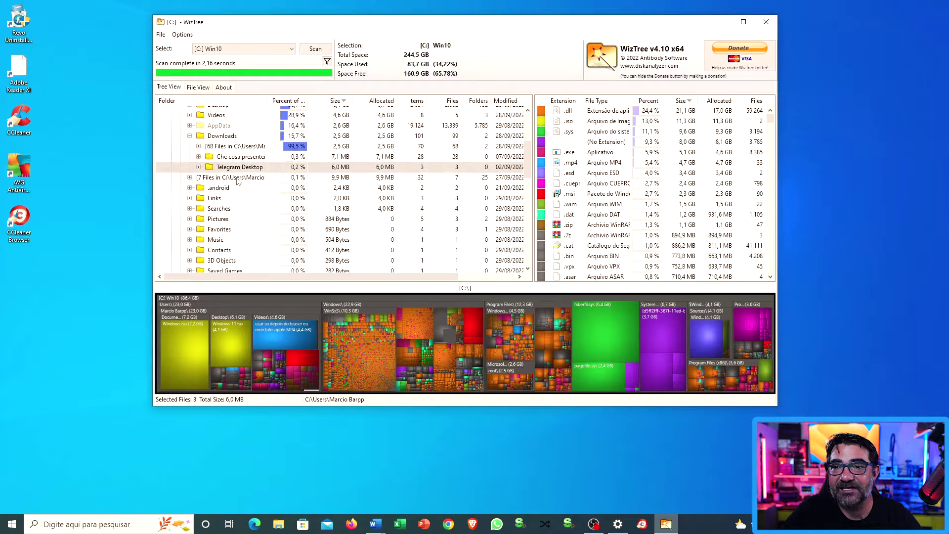
pyautogui.doubleClick(225, 138)
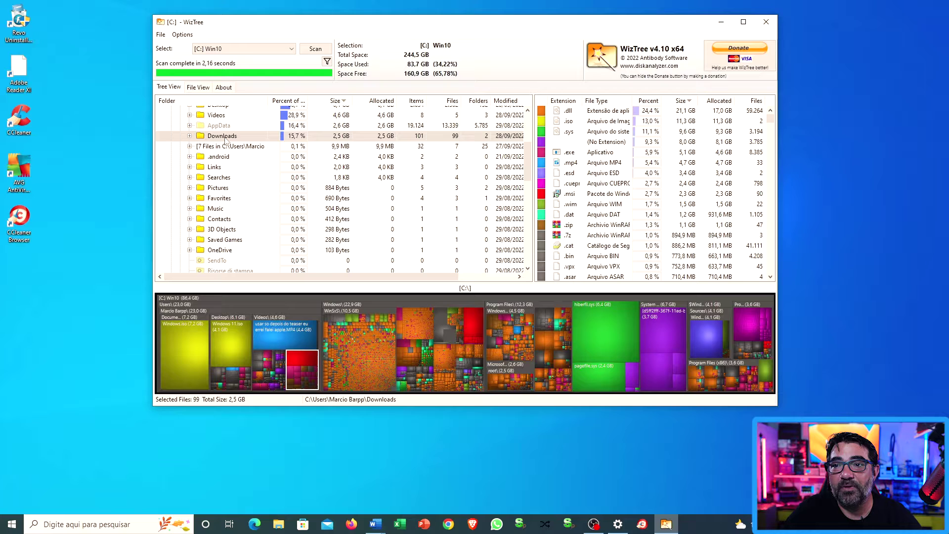
pyautogui.doubleClick(224, 138)
pyautogui.click(231, 147)
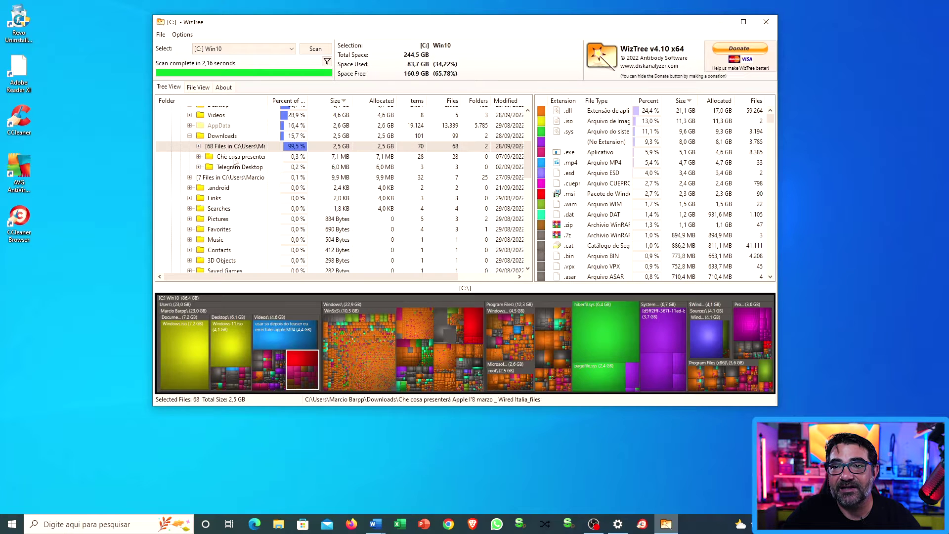
pyautogui.click(197, 156)
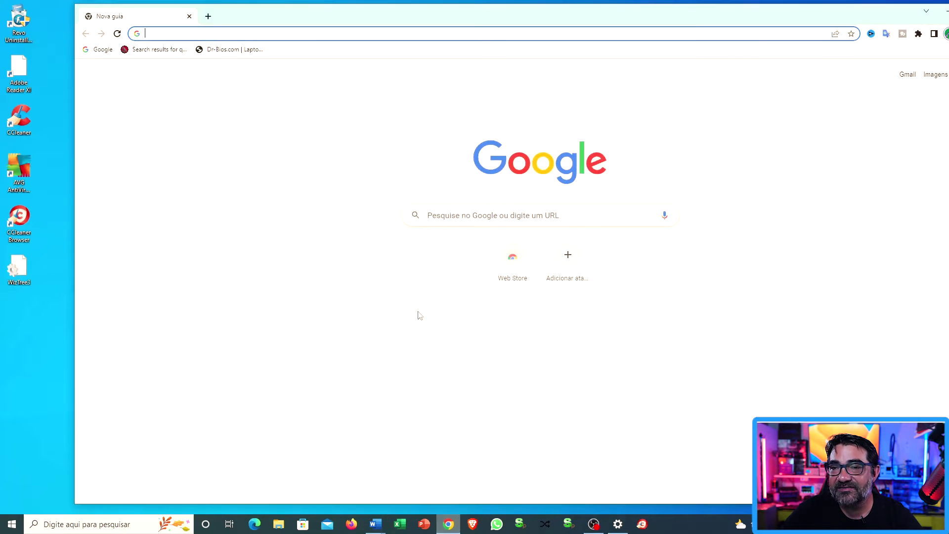
# - Switch to Chrome and search Google for Taskbarx
pyautogui.click(448, 523)
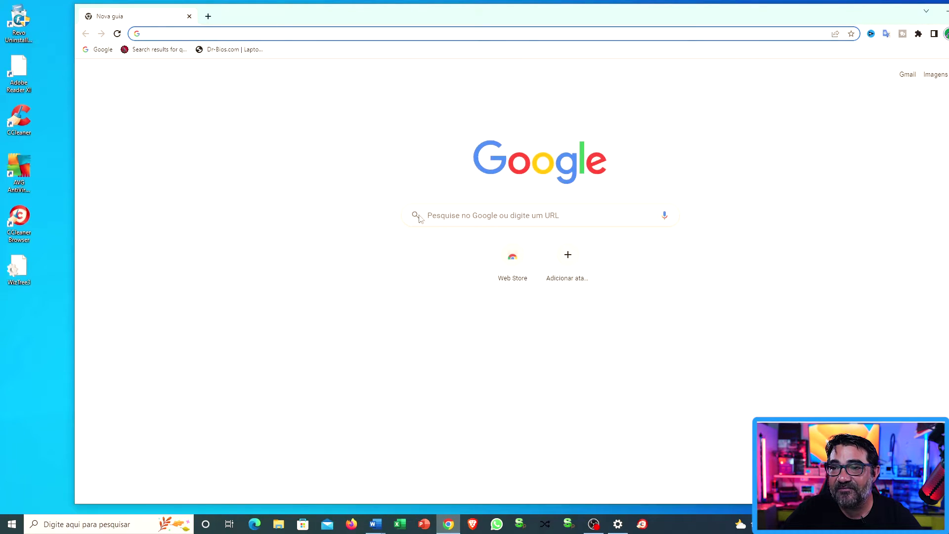
pyautogui.click(433, 213)
pyautogui.write('Taskbarx')
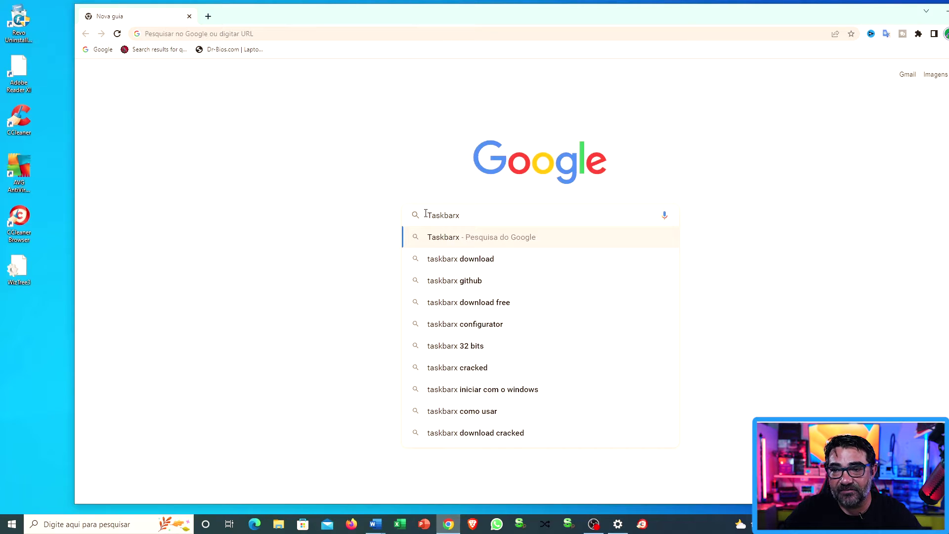
pyautogui.press('Return')
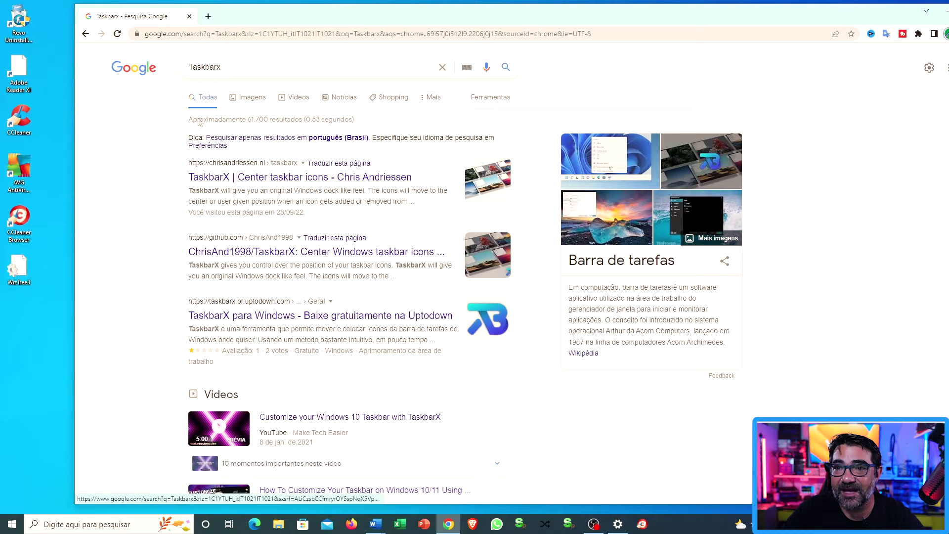
# - Open the developer's TaskbarX page from the results and download the Portable Zip x64 version
pyautogui.click(234, 180)
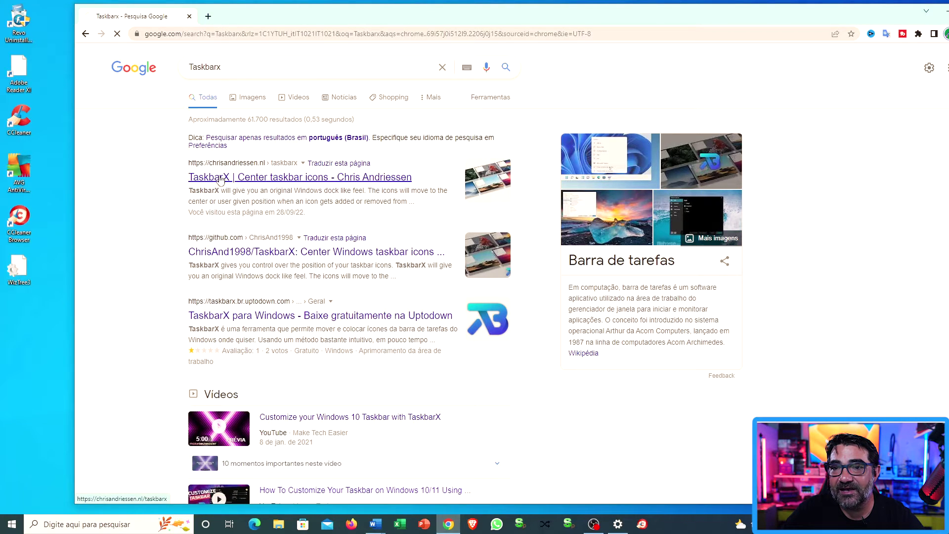
pyautogui.scroll(-3, 263, 360)
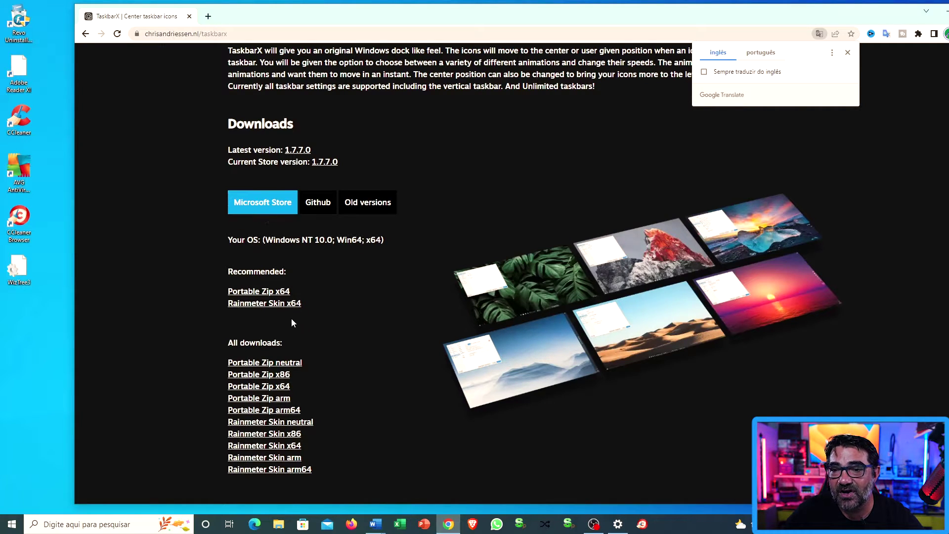
pyautogui.click(251, 388)
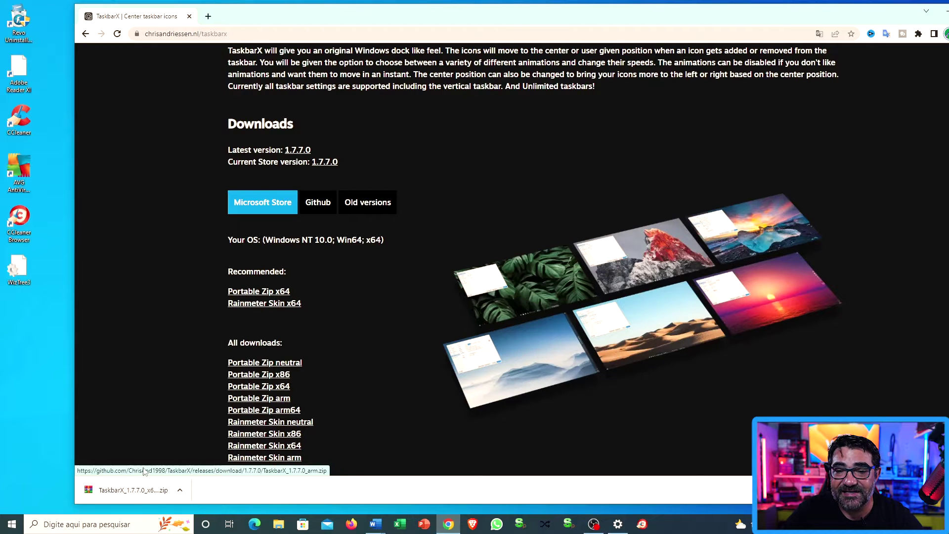
# - Copy all contents of the downloaded TaskbarX 1.7.7.0 x64 archive into the empty Nova pasta (2) folder
pyautogui.click(154, 489)
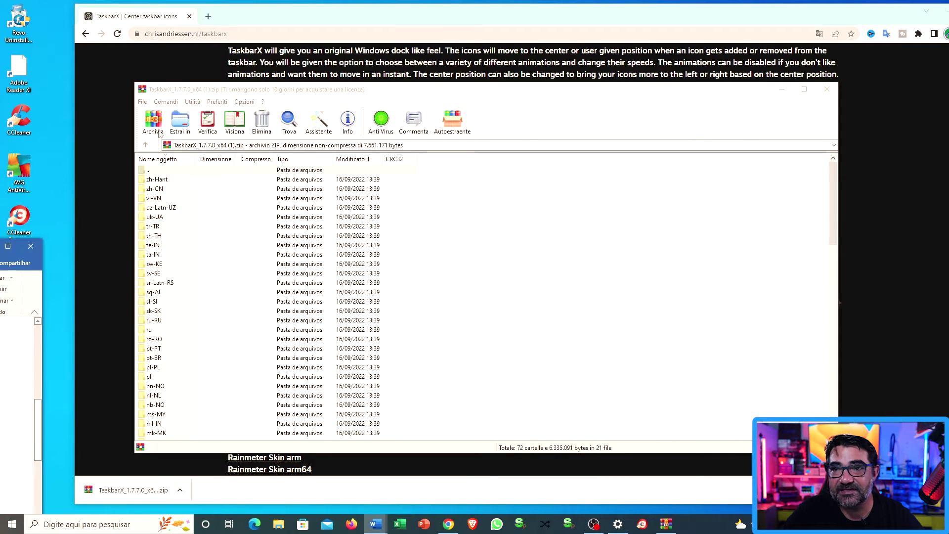
pyautogui.hotkey('ctrl', 'a')
pyautogui.rightClick(192, 274)
pyautogui.click(217, 294)
pyautogui.hotkey('alt', 'Tab')
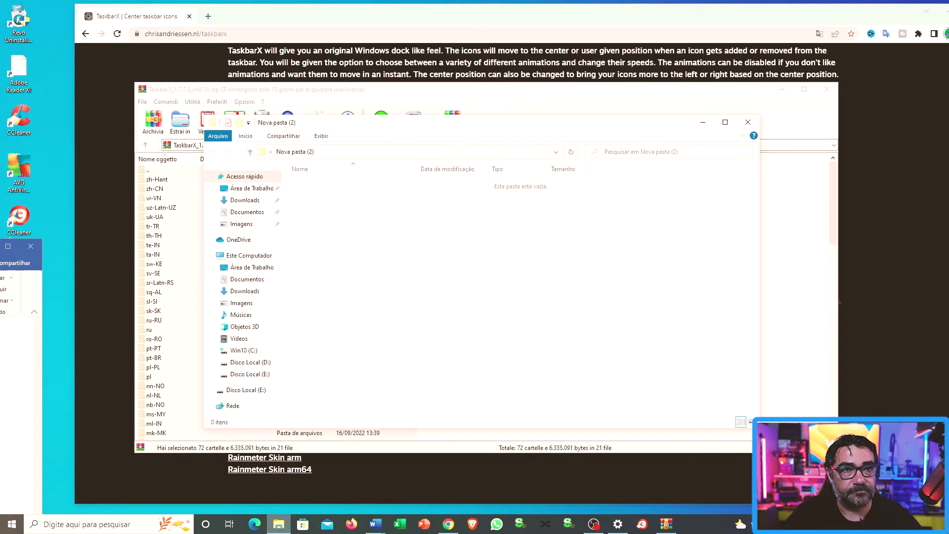
pyautogui.hotkey('ctrl', 'v')
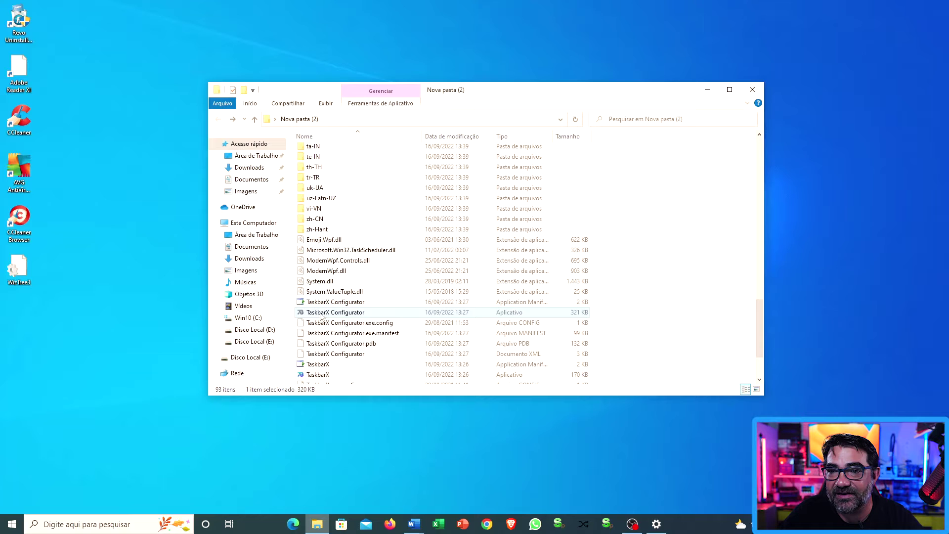
# - Launch TaskbarX Configurator, apply the Transparent taskbar style, and check the Start menu with the new taskbar
pyautogui.doubleClick(335, 312)
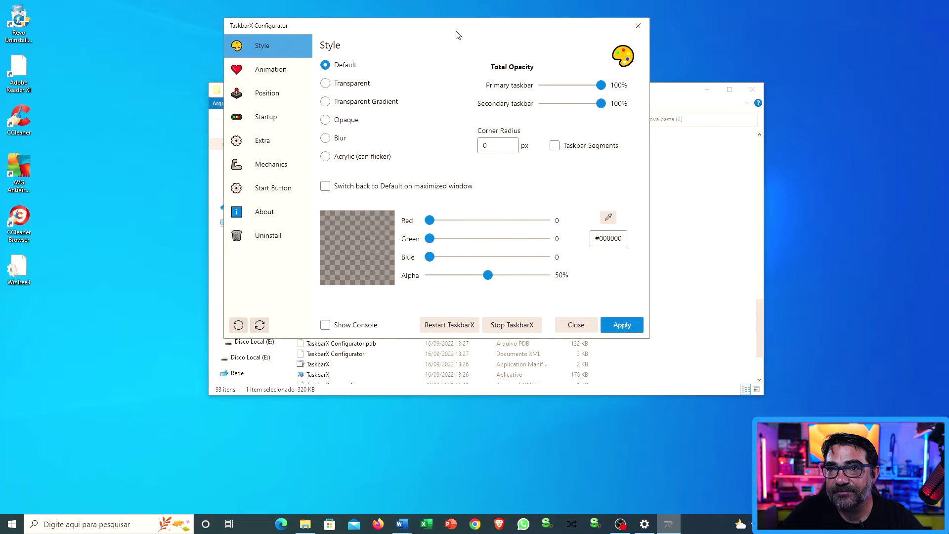
pyautogui.click(331, 79)
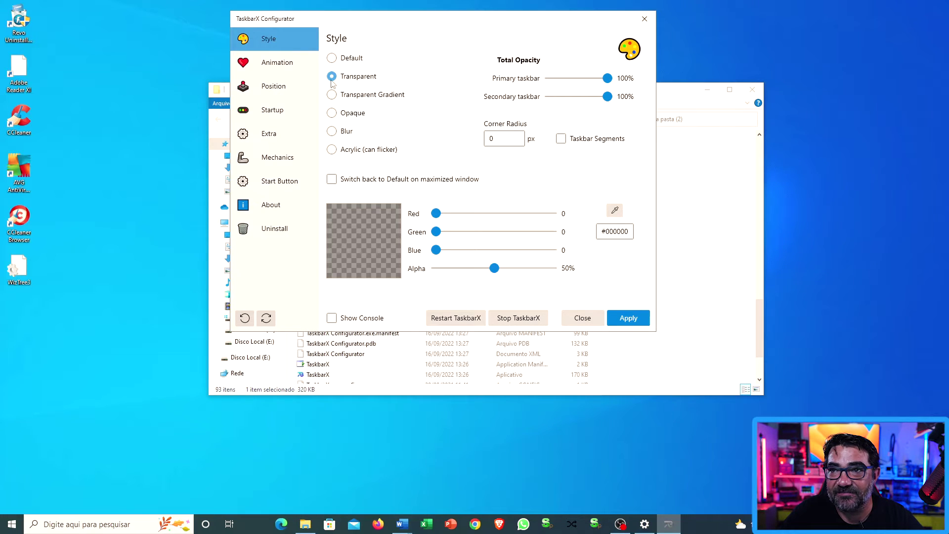
pyautogui.click(635, 316)
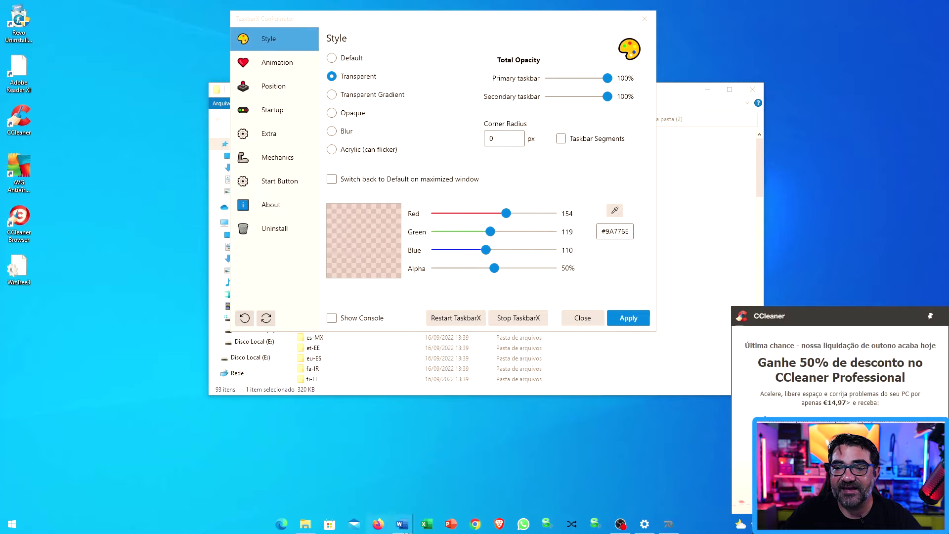
pyautogui.click(12, 524)
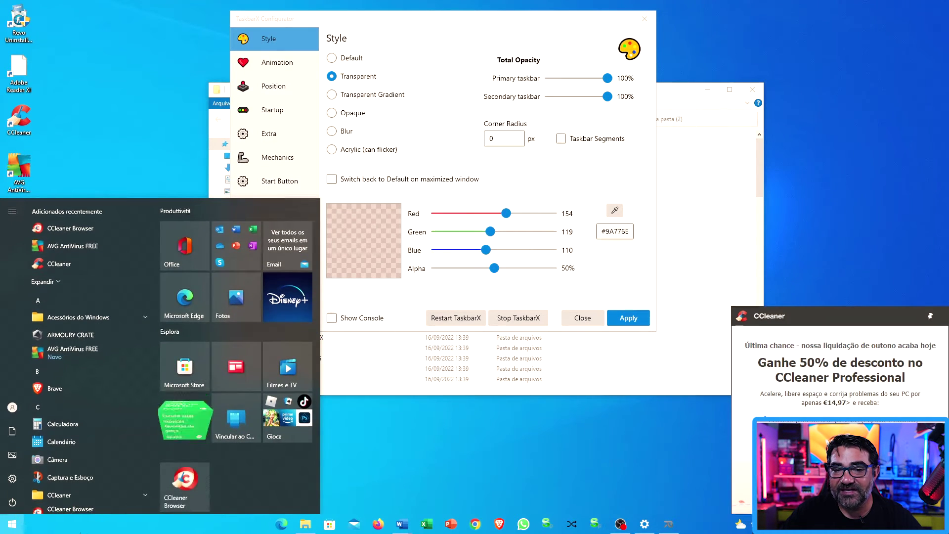
pyautogui.click(400, 487)
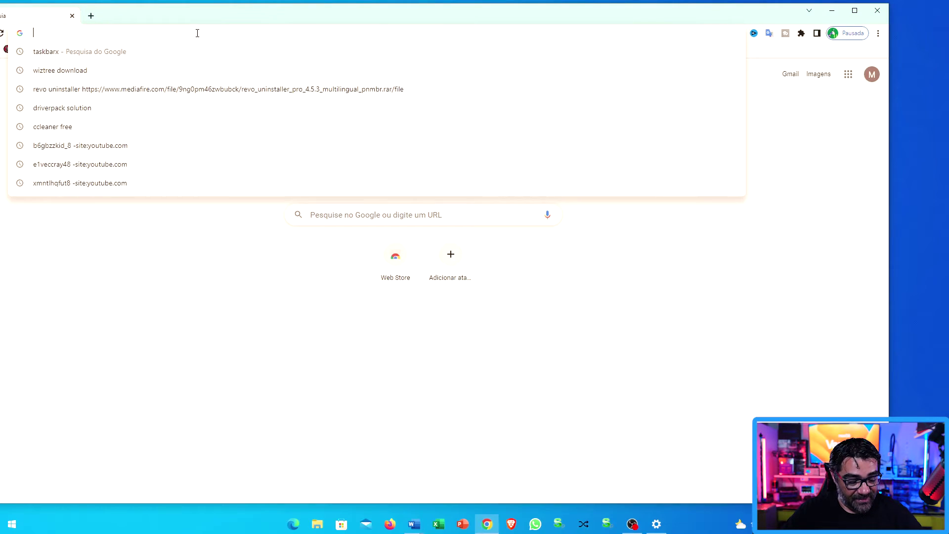
pyautogui.hotkey('ctrl', 'v')
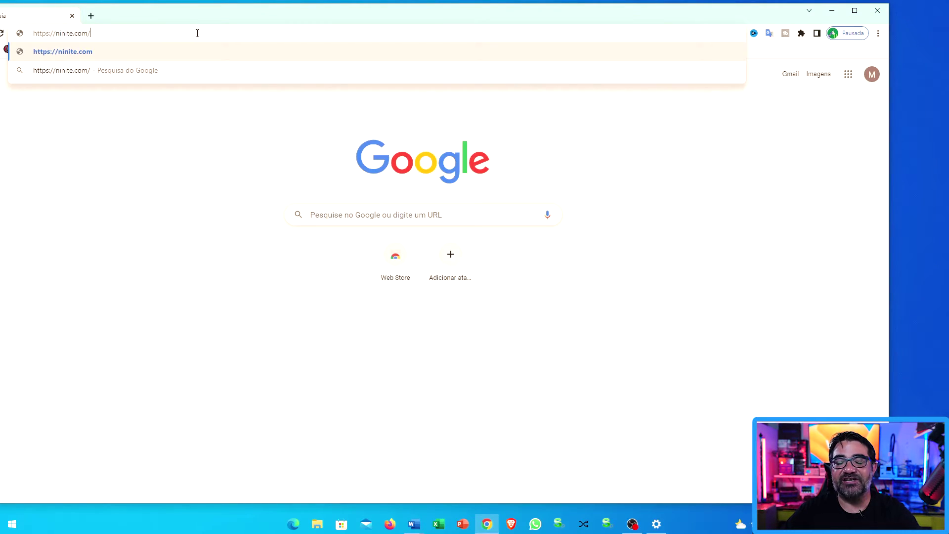
pyautogui.press('Return')
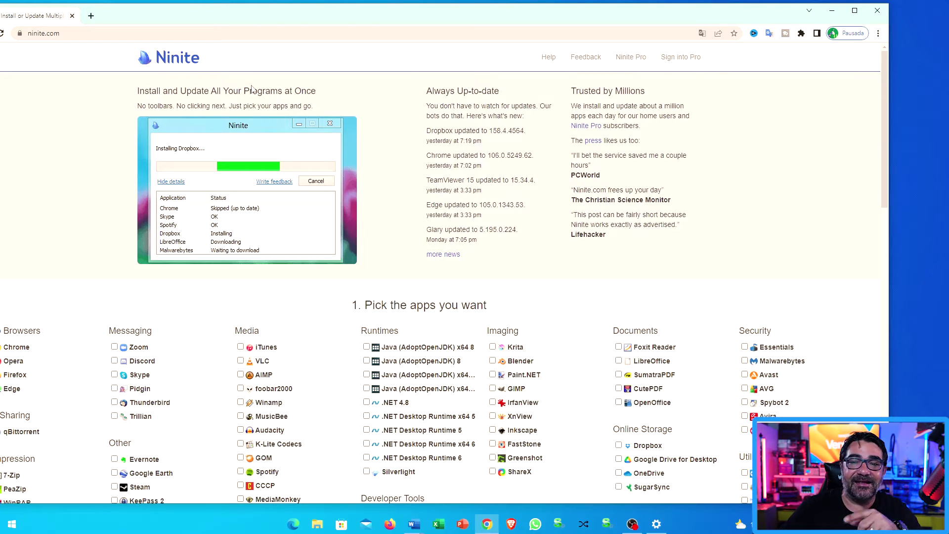
pyautogui.moveTo(421, 28); pyautogui.dragTo(517, 5)
pyautogui.press('super+d')
pyautogui.press('super+d')
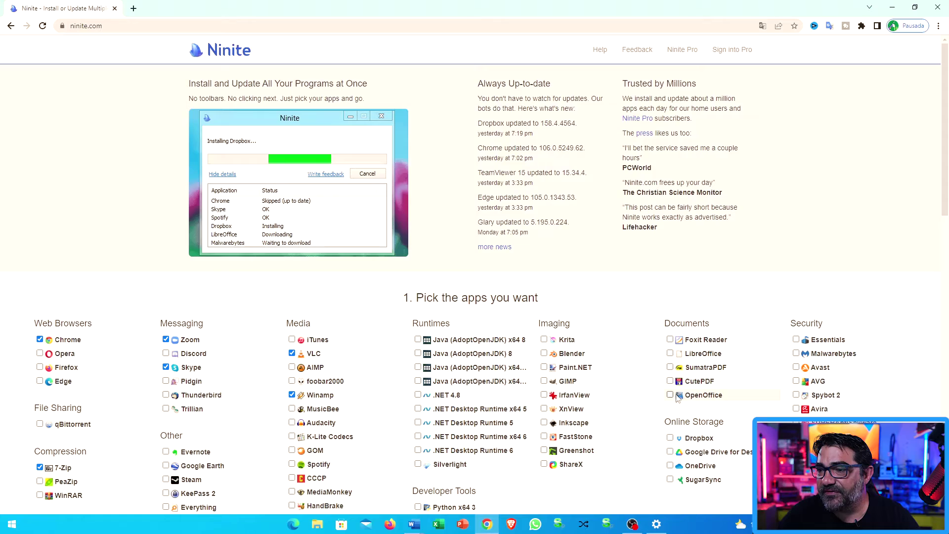
# - Select Chrome, 7-Zip, Zoom, Skype, VLC, Winamp, Audacity, OpenOffice and Google Earth, and download the custom Ninite installer
pyautogui.moveTo(941, 191); pyautogui.dragTo(911, 259)
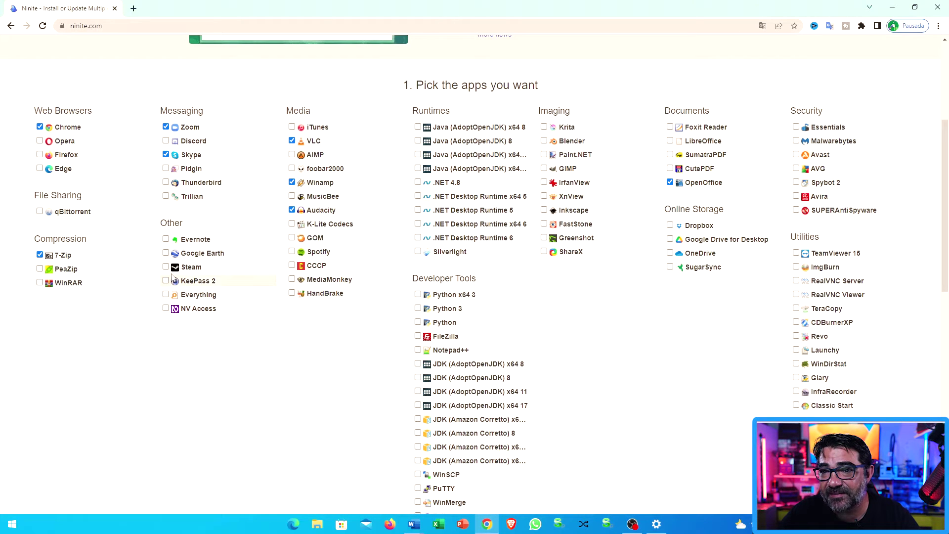
pyautogui.click(177, 257)
pyautogui.scroll(-3, 937, 216)
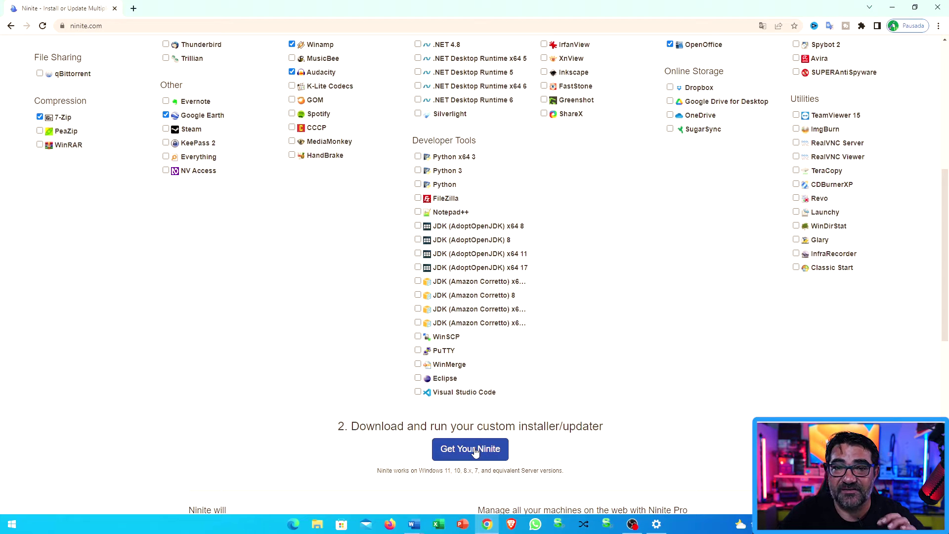
pyautogui.scroll(6, 480, 403)
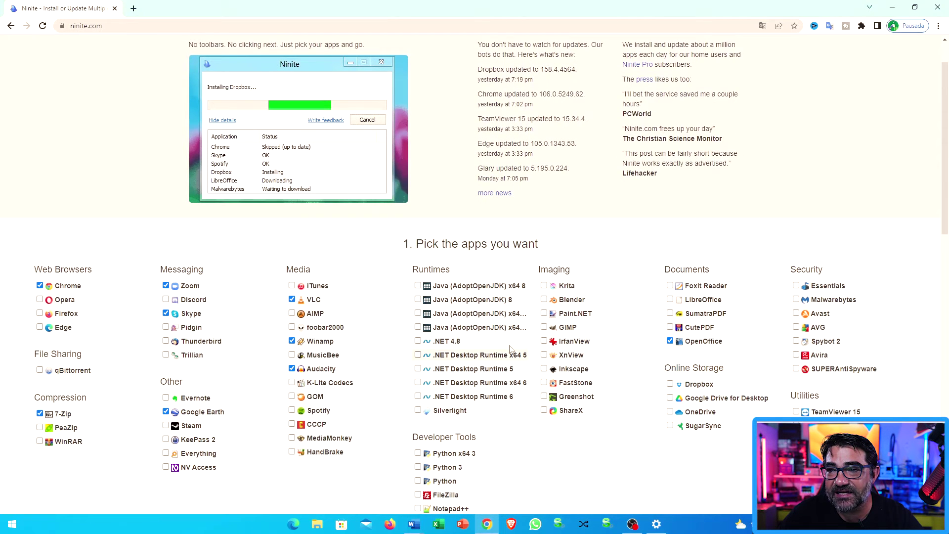
pyautogui.scroll(-9, 511, 348)
pyautogui.click(477, 305)
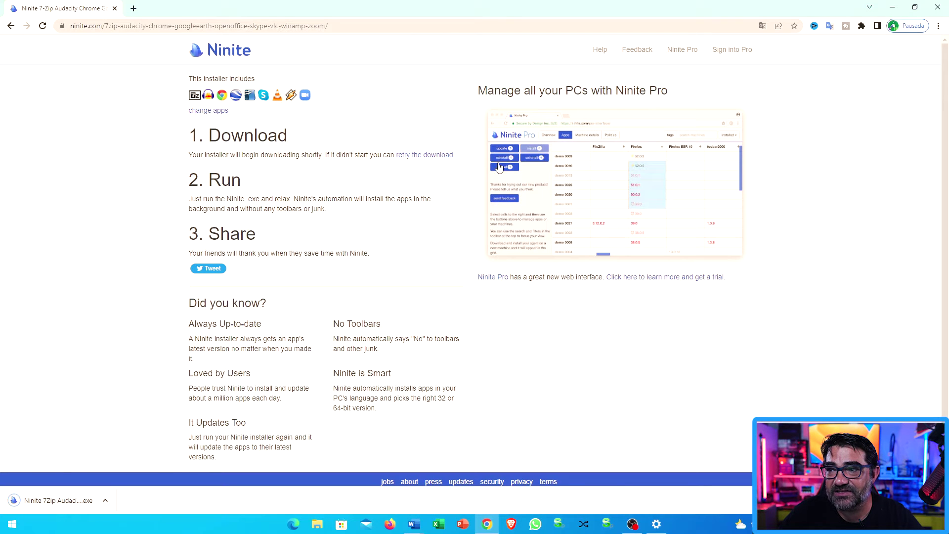
# - Run the downloaded Ninite installer and minimise the browser to reveal the desktop
pyautogui.click(76, 508)
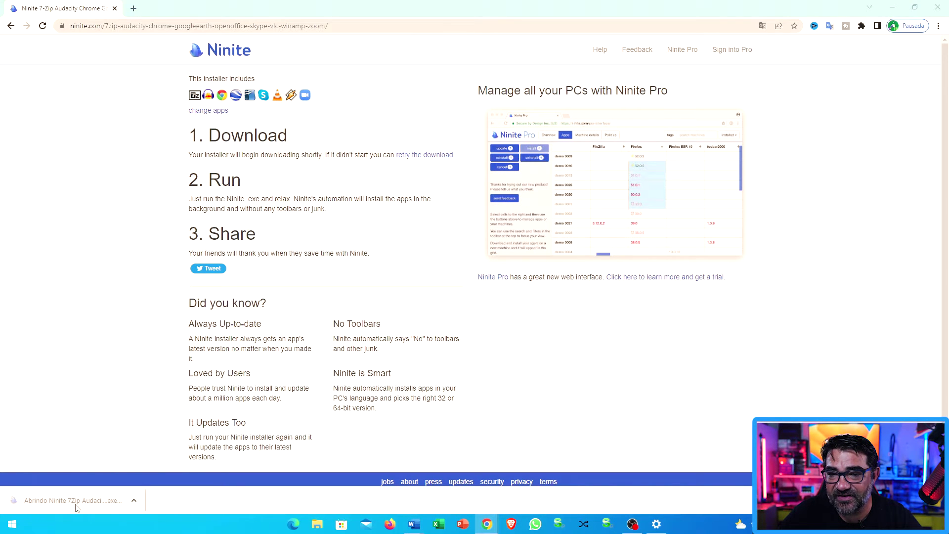
pyautogui.click(890, 9)
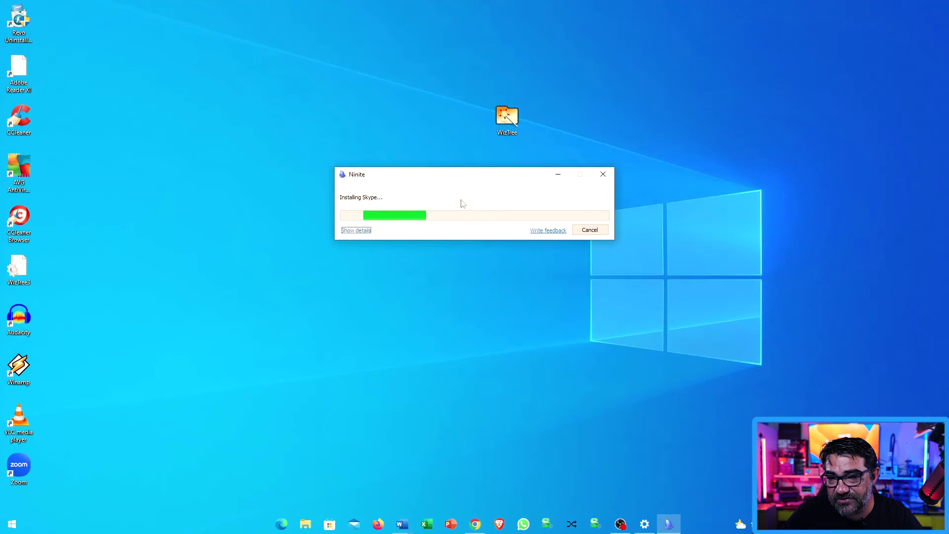
# - Try out the newly installed Zoom from the desktop during the installation and close the Zoom Cloud Meetings window
pyautogui.moveTo(18, 465); pyautogui.dragTo(64, 437)
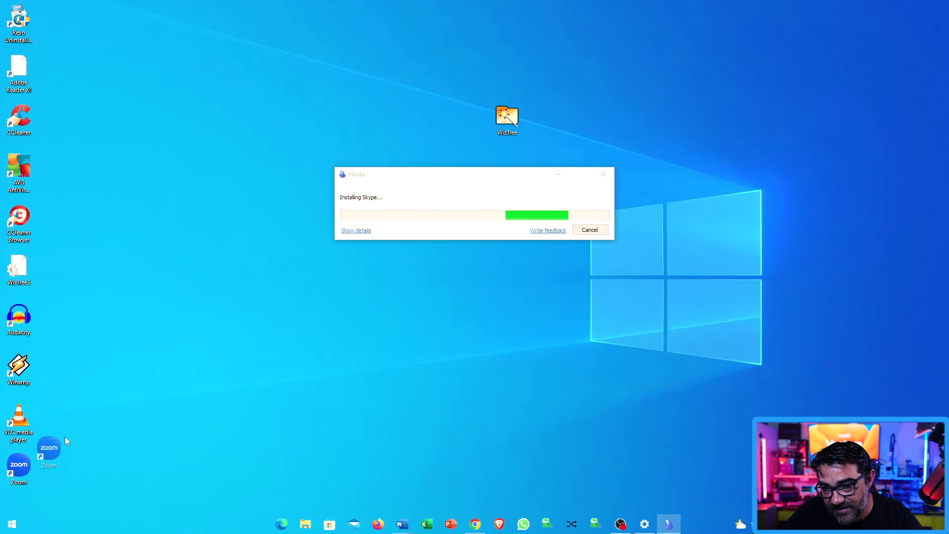
pyautogui.rightClick(266, 85)
pyautogui.click(201, 201)
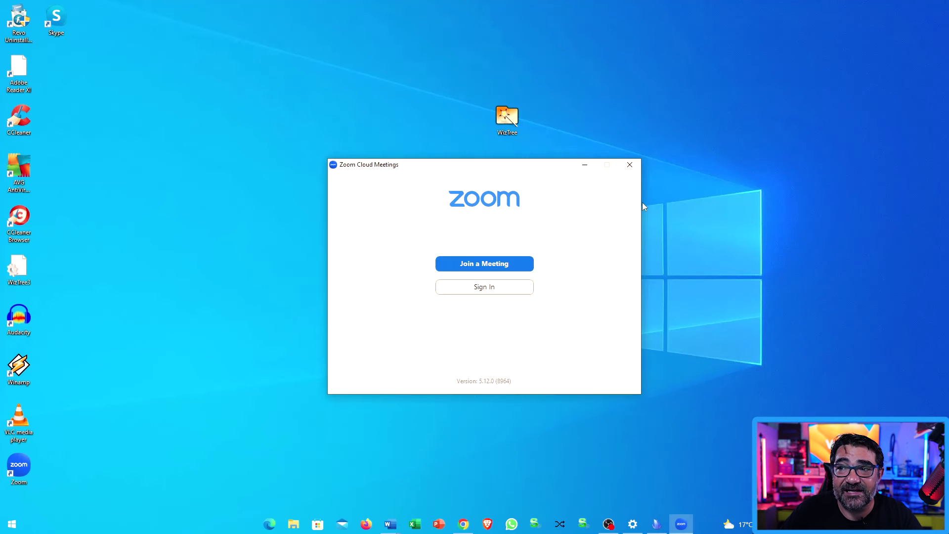
pyautogui.click(632, 165)
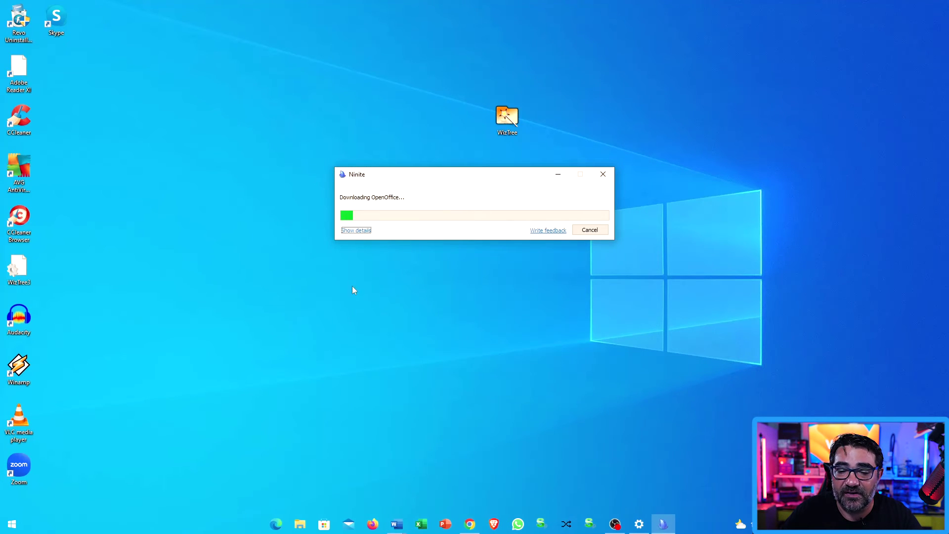